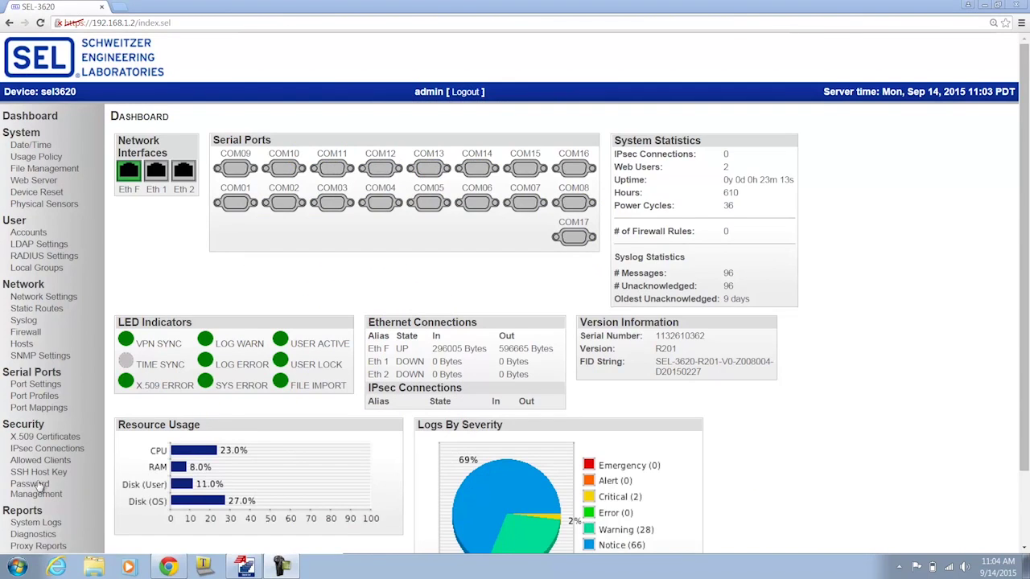
Add a serial port mapping group with the alias Proxy
{"action": "left_click", "coordinate": [50, 408]}
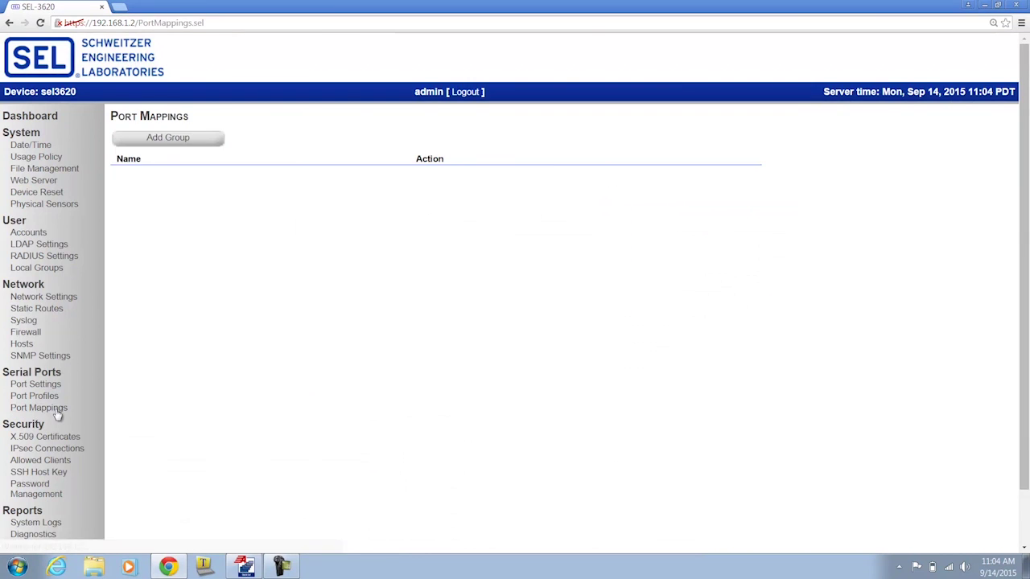
{"action": "left_click", "coordinate": [189, 140]}
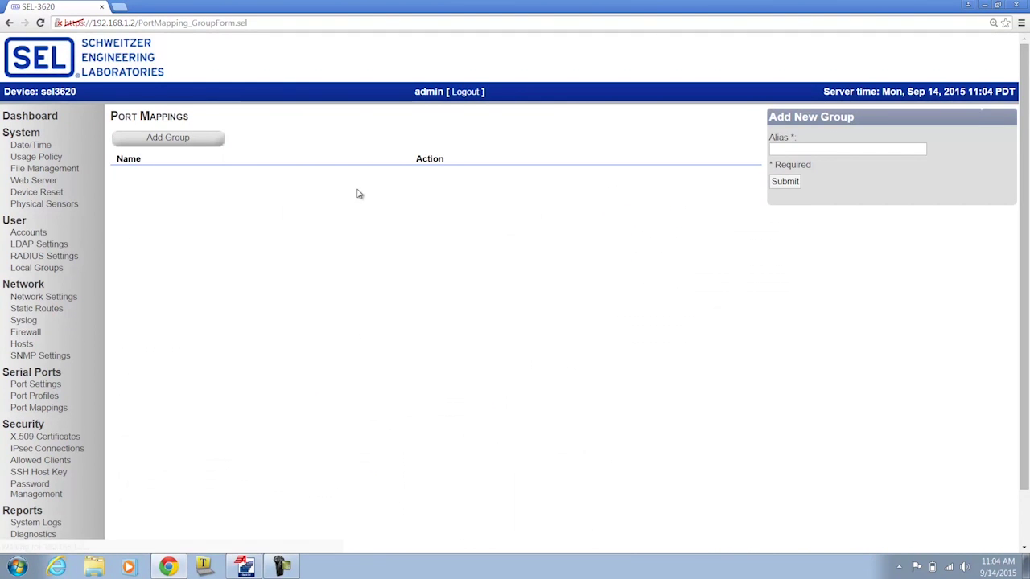
{"action": "left_click", "coordinate": [796, 151]}
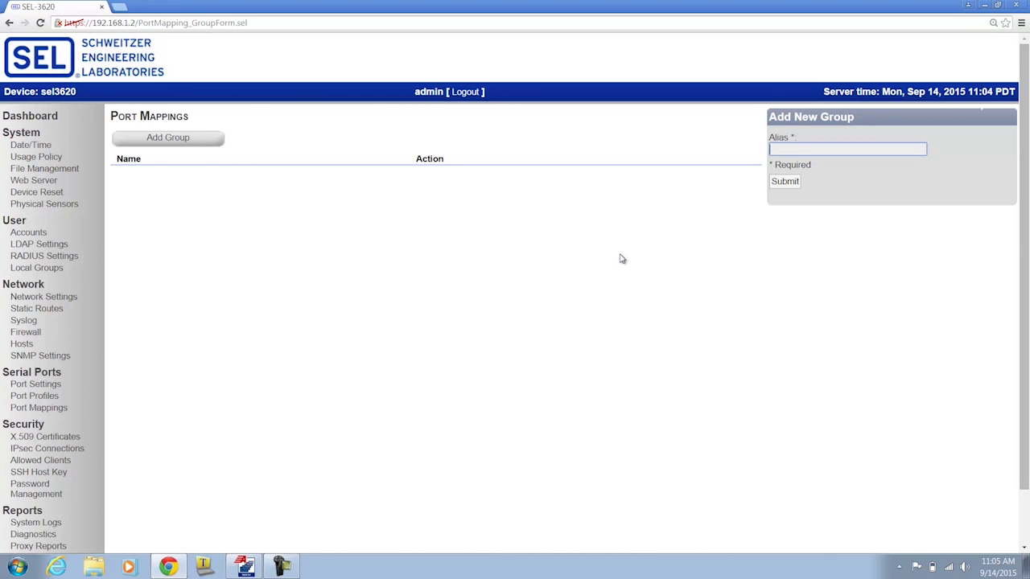
{"action": "type", "text": "Proxy"}
{"action": "left_click", "coordinate": [778, 185]}
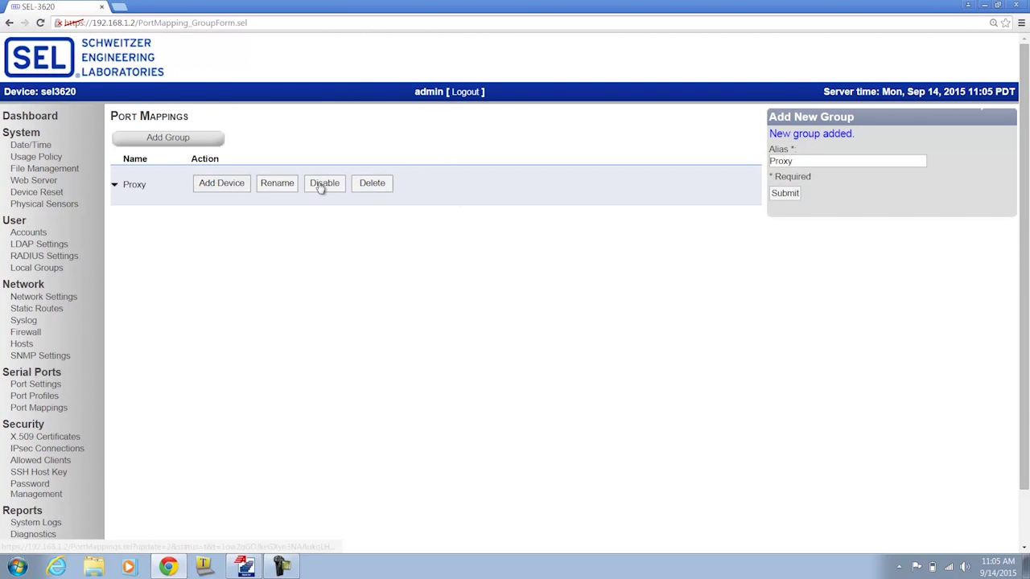
Start adding an Ethernet Listen Local device to the Proxy group
{"action": "left_click", "coordinate": [225, 184]}
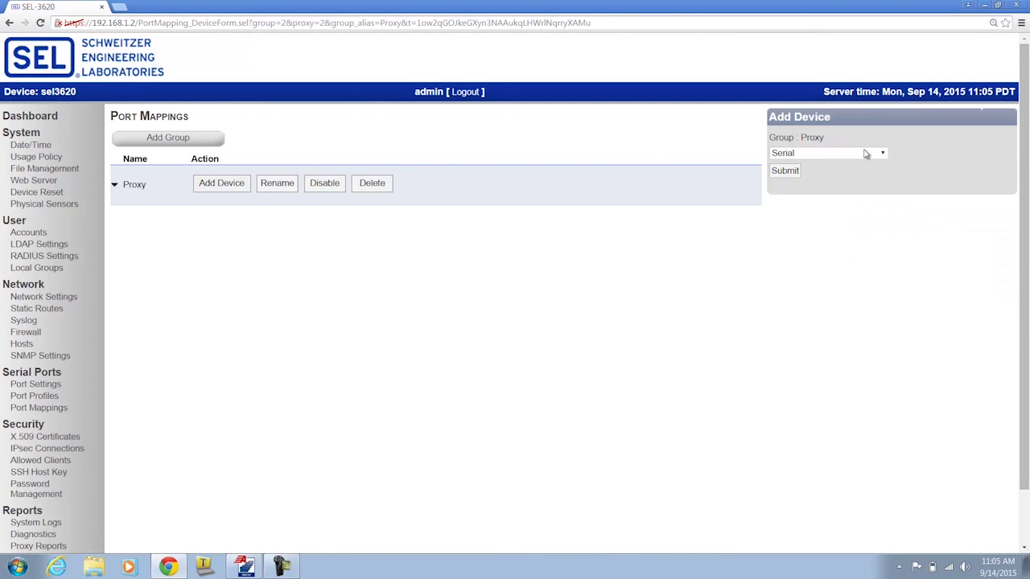
{"action": "left_click", "coordinate": [869, 154]}
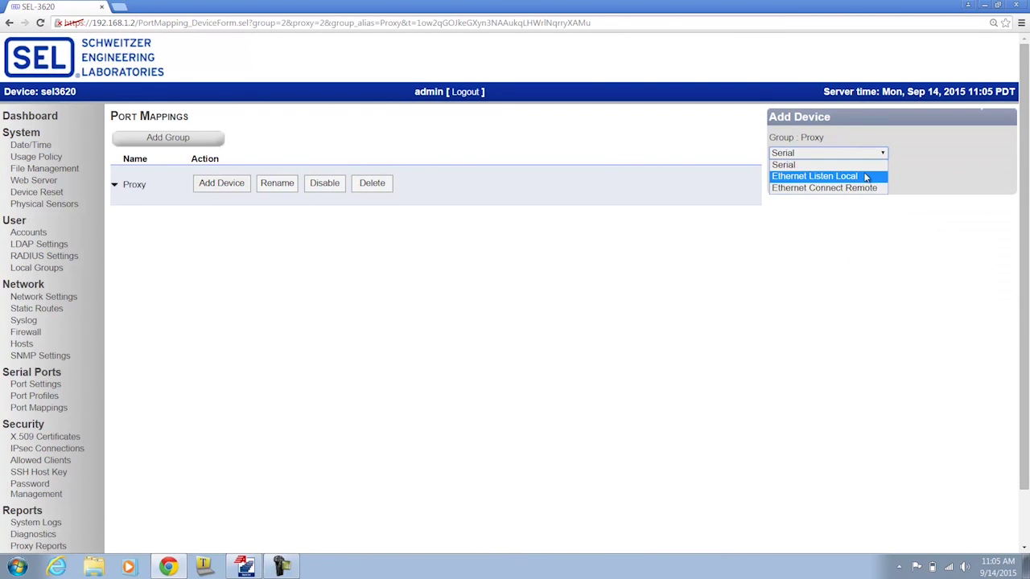
{"action": "left_click", "coordinate": [865, 176]}
{"action": "left_click", "coordinate": [792, 174]}
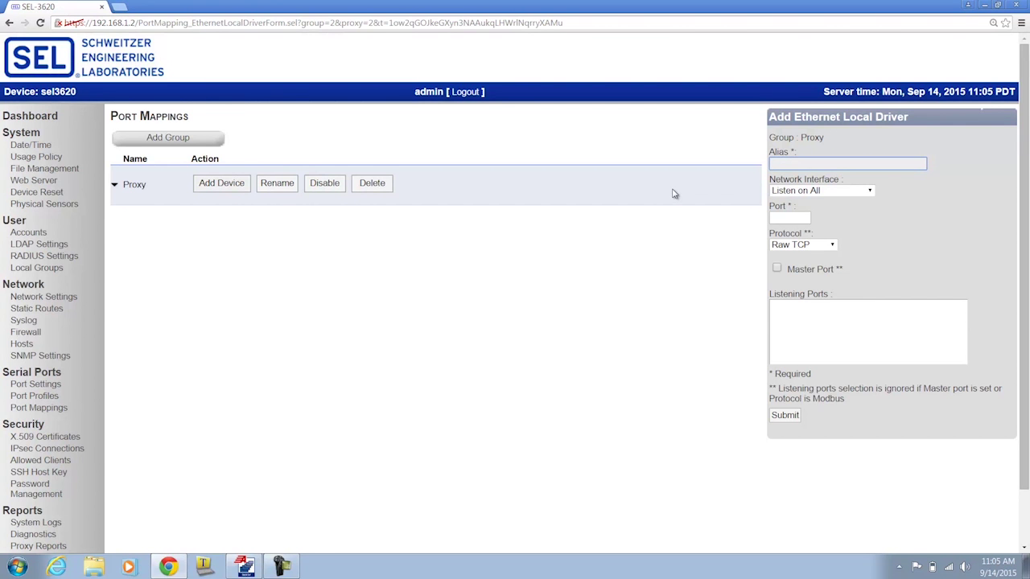
Set the local driver's alias to EngineeringAccess, network interface to Default:192.168.1.2/24, port to 22 and protocol to SSH
{"action": "type", "text": "EngineeringAccess"}
{"action": "left_click", "coordinate": [854, 194]}
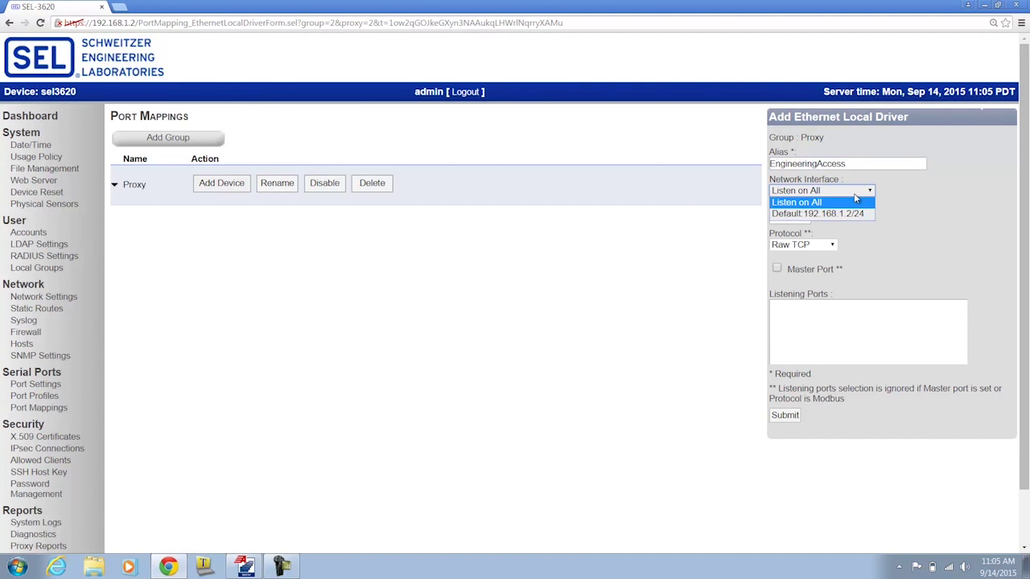
{"action": "left_click", "coordinate": [854, 213]}
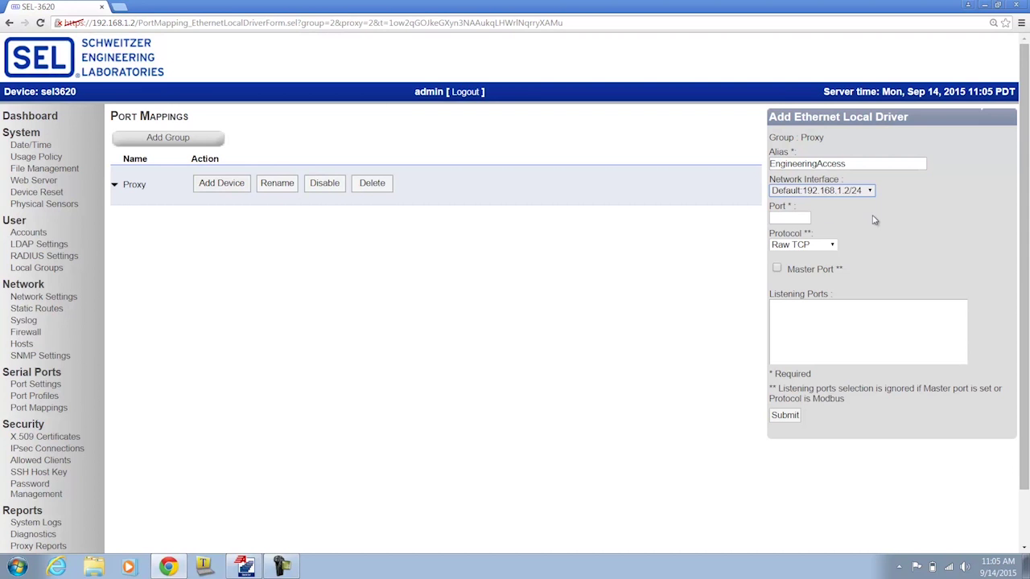
{"action": "left_click", "coordinate": [787, 218]}
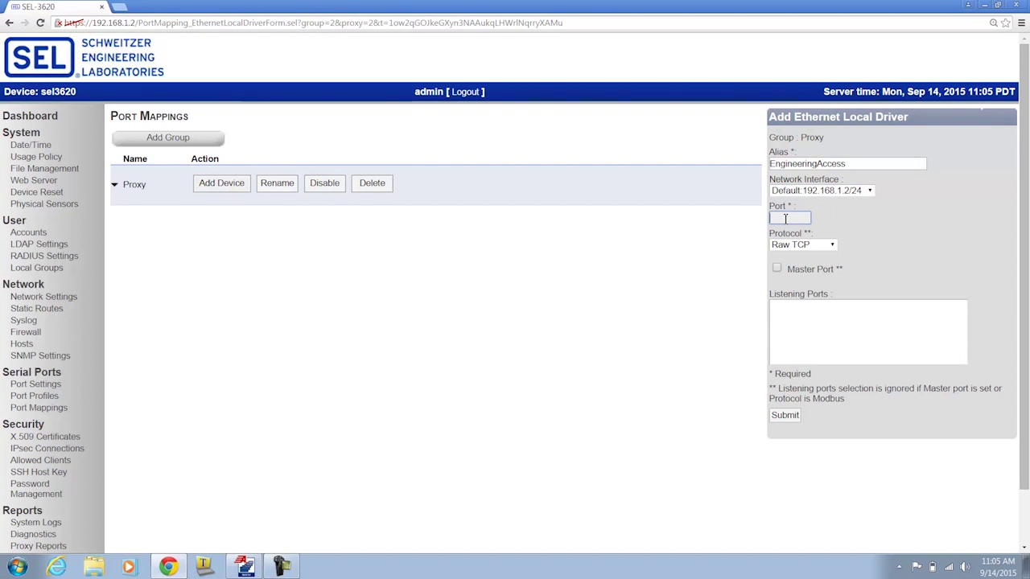
{"action": "type", "text": "22"}
{"action": "left_click", "coordinate": [831, 245]}
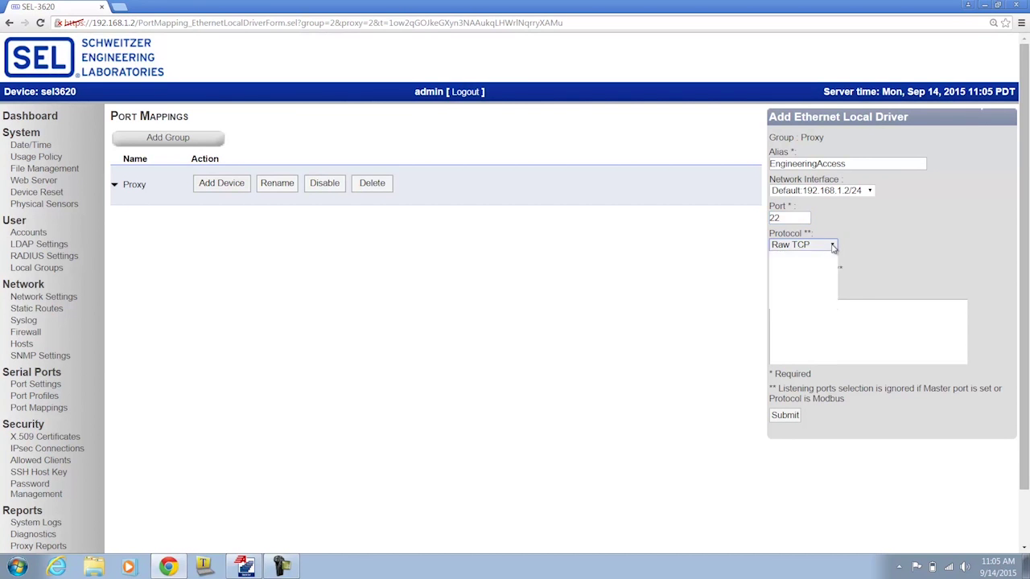
{"action": "left_click", "coordinate": [814, 267]}
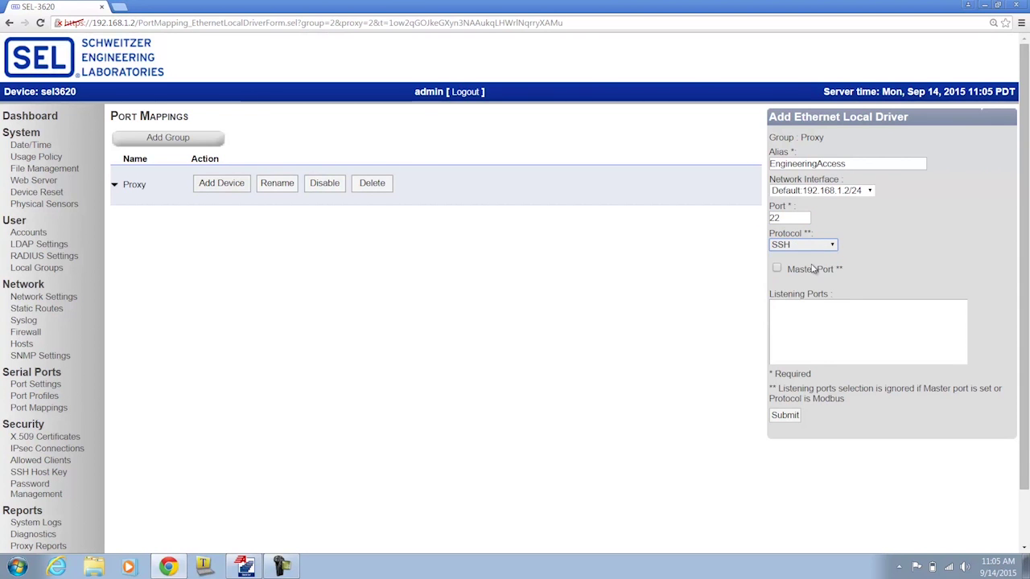
{"action": "left_click", "coordinate": [710, 278]}
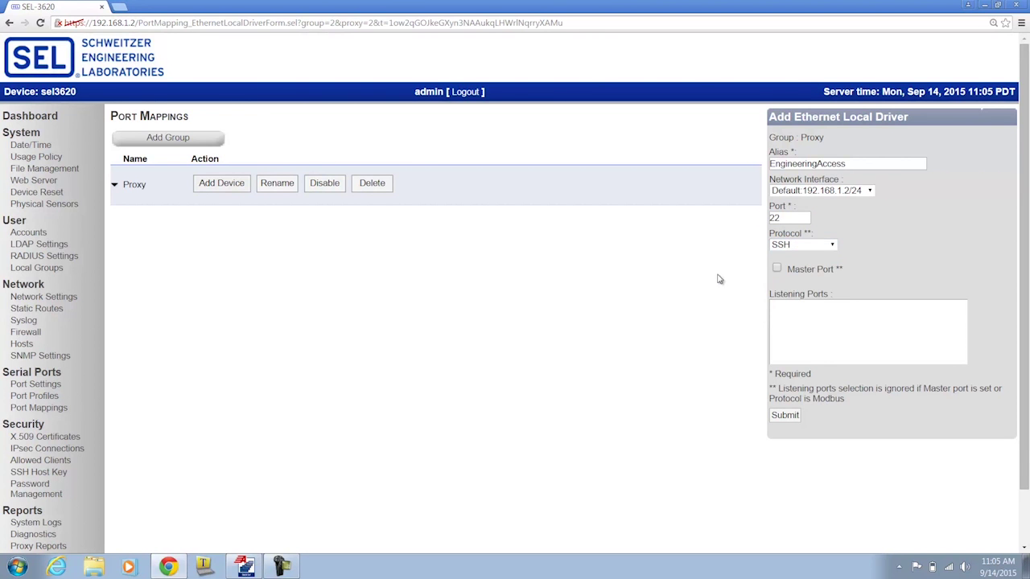
Make the driver a master port that allows scripts, and submit it to the Proxy group
{"action": "left_click", "coordinate": [777, 270]}
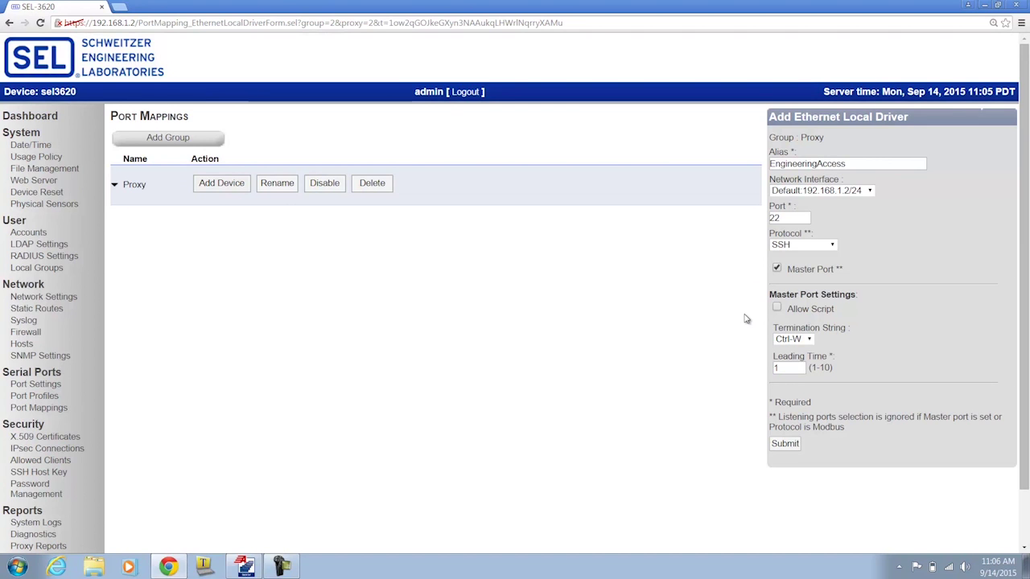
{"action": "left_click", "coordinate": [777, 309]}
{"action": "left_click", "coordinate": [793, 369]}
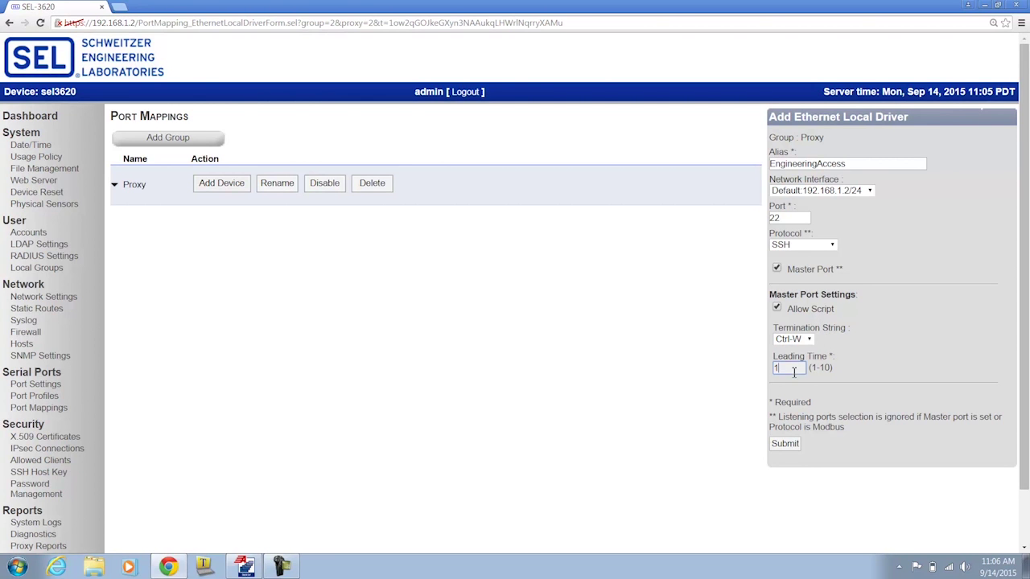
{"action": "left_click", "coordinate": [782, 447]}
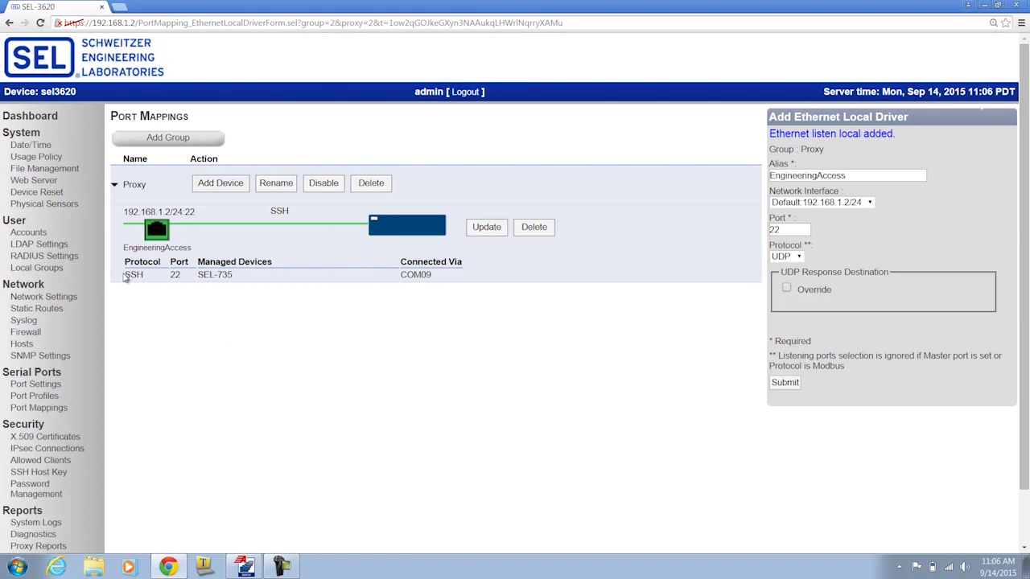
Examine the managed device row listed under the EngineeringAccess master port, especially the device name
{"action": "left_click_drag", "start_coordinate": [124, 276], "coordinate": [436, 281]}
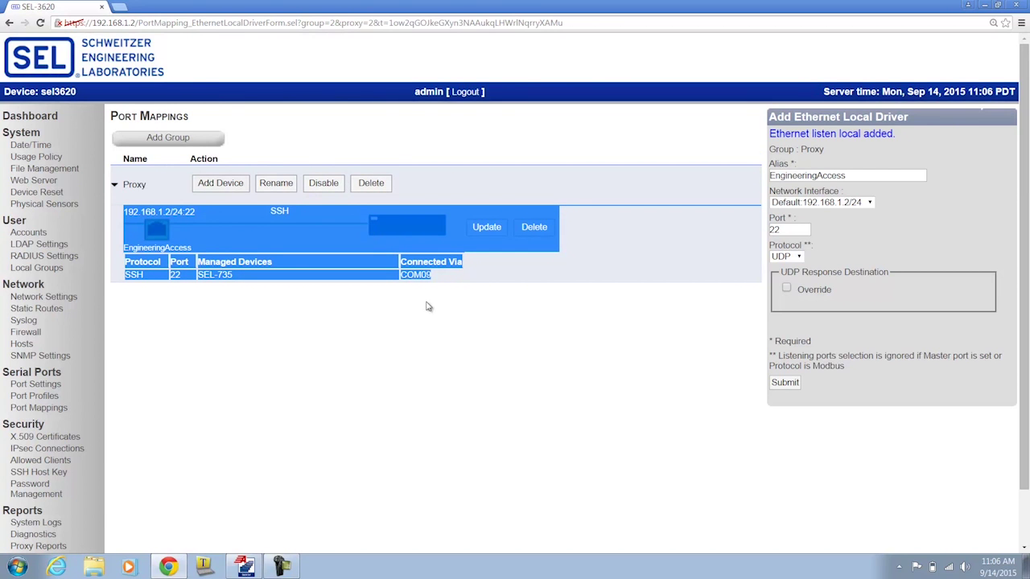
{"action": "left_click", "coordinate": [438, 293]}
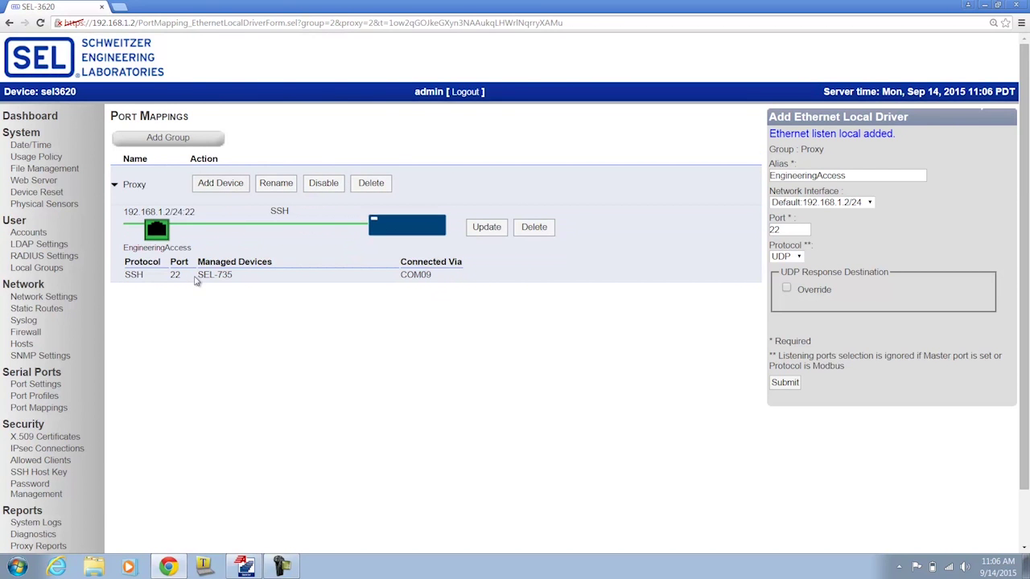
{"action": "left_click_drag", "start_coordinate": [198, 275], "coordinate": [234, 275]}
Switch to AcSELerator QuickSet and check the Global Device ID in the SEL-735's device properties, opened for editing
{"action": "left_click", "coordinate": [247, 566]}
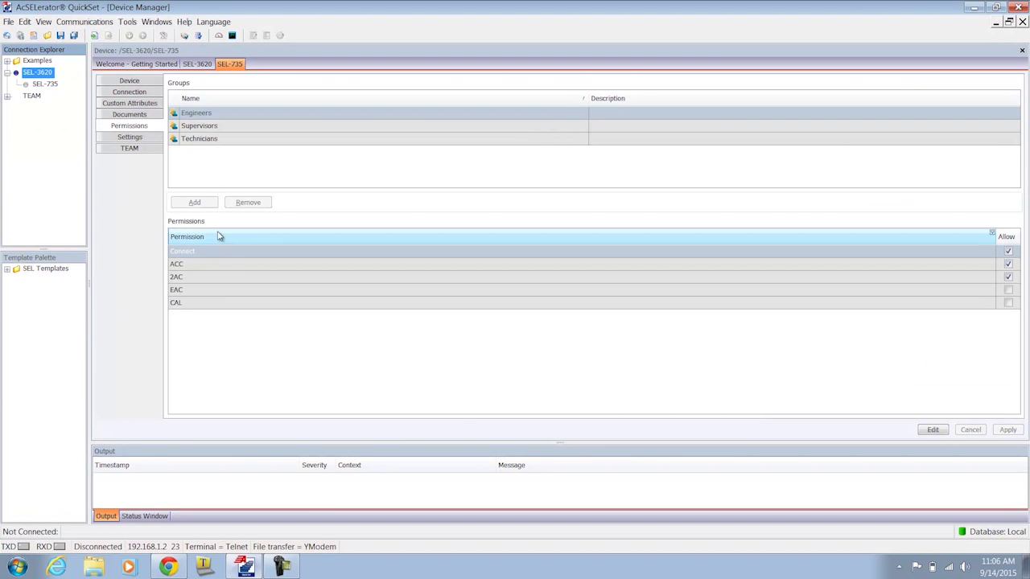
{"action": "left_click", "coordinate": [45, 83]}
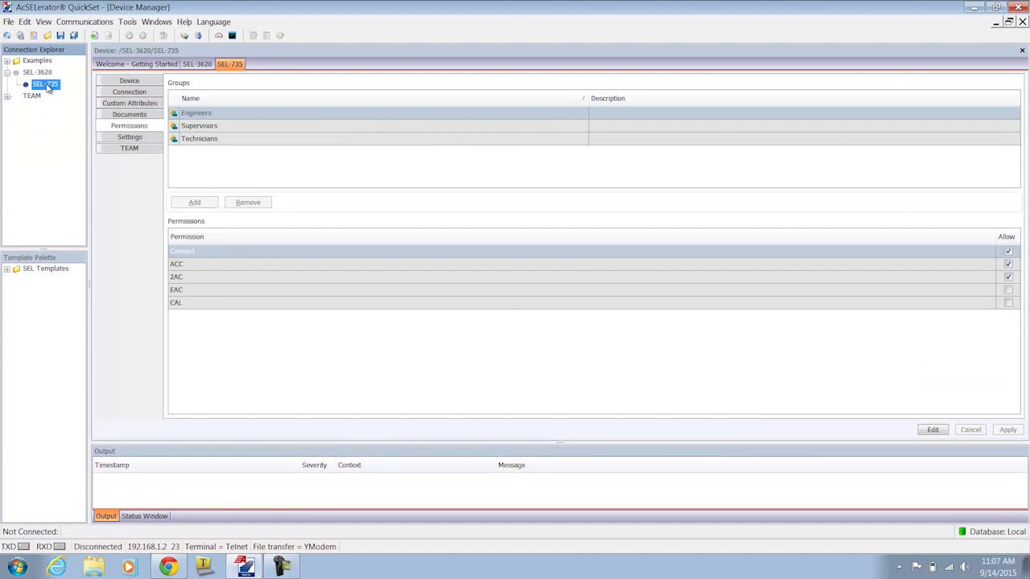
{"action": "left_click", "coordinate": [125, 93]}
{"action": "left_click", "coordinate": [141, 82]}
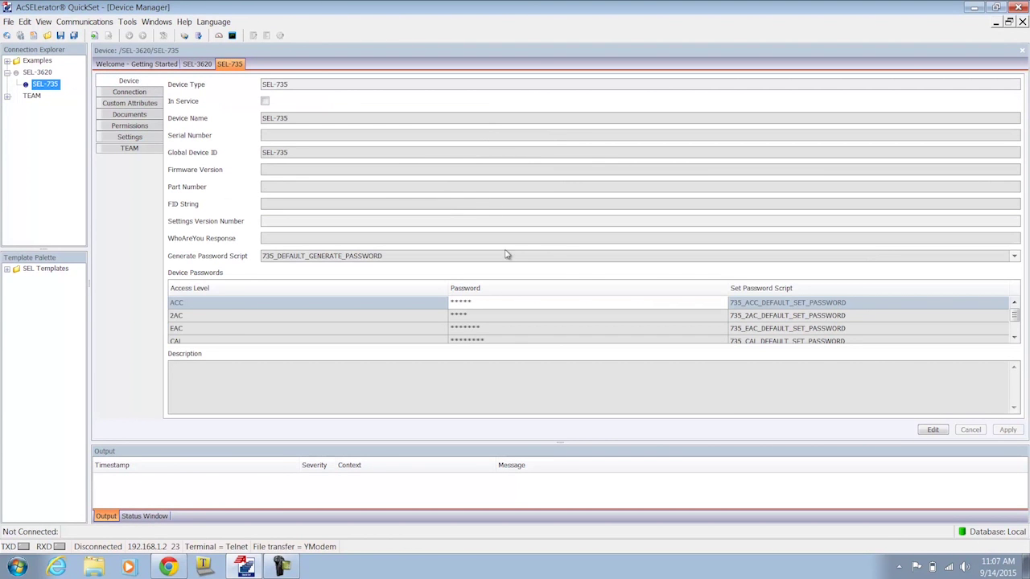
{"action": "left_click", "coordinate": [933, 430]}
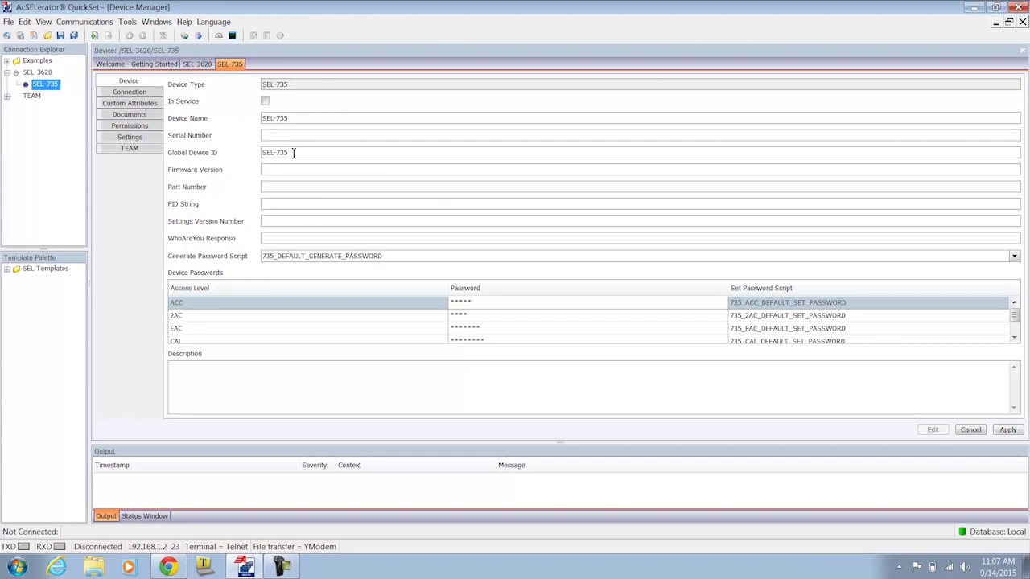
{"action": "left_click_drag", "start_coordinate": [293, 153], "coordinate": [255, 152]}
Return to the SEL-3620 page in Chrome and examine the managed device's connecting serial port, protocol and port number
{"action": "left_click", "coordinate": [168, 567]}
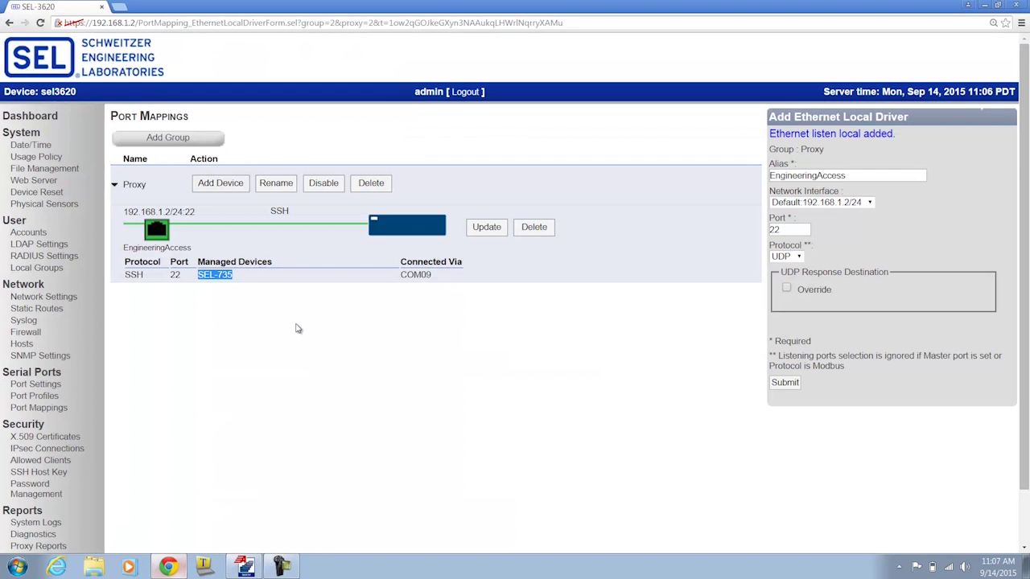
{"action": "left_click", "coordinate": [247, 283]}
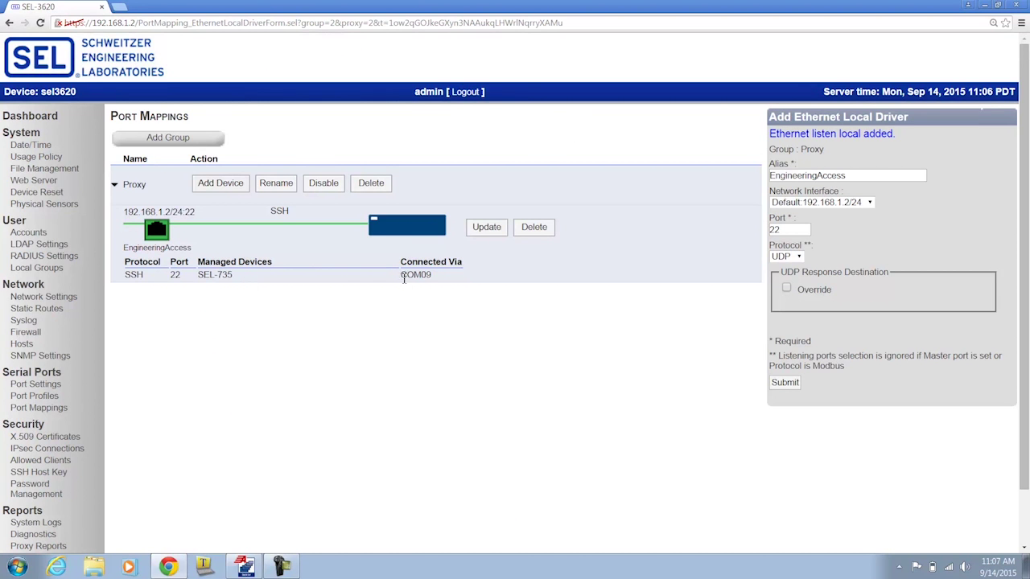
{"action": "left_click_drag", "start_coordinate": [404, 277], "coordinate": [434, 277]}
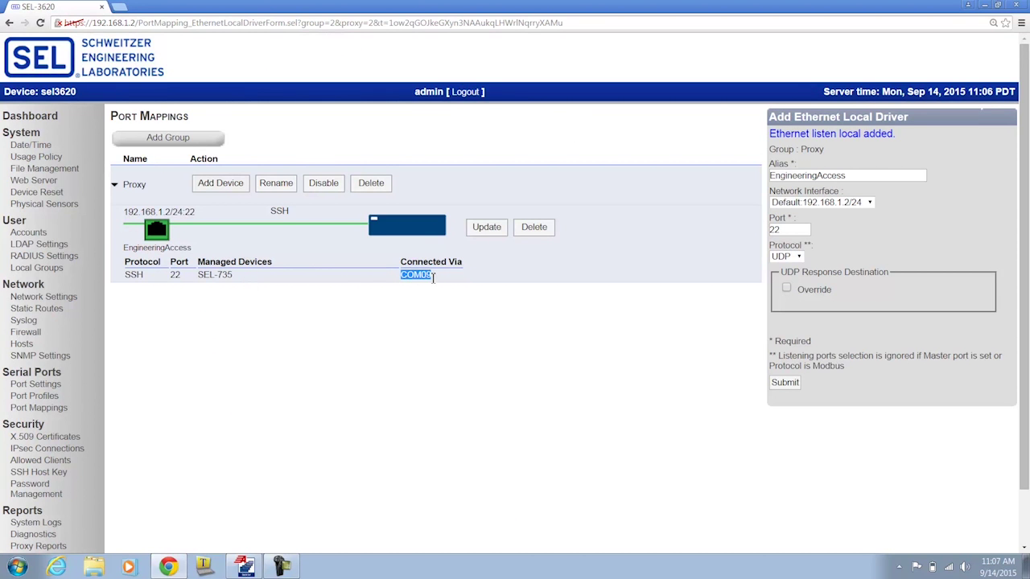
{"action": "left_click", "coordinate": [426, 320]}
{"action": "left_click_drag", "start_coordinate": [126, 276], "coordinate": [141, 276]}
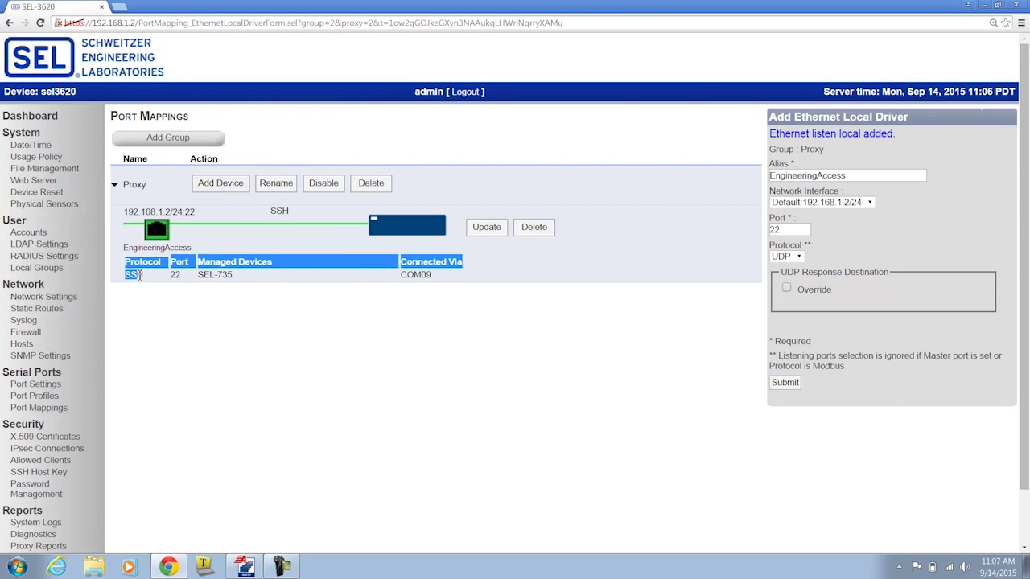
{"action": "left_click", "coordinate": [145, 278]}
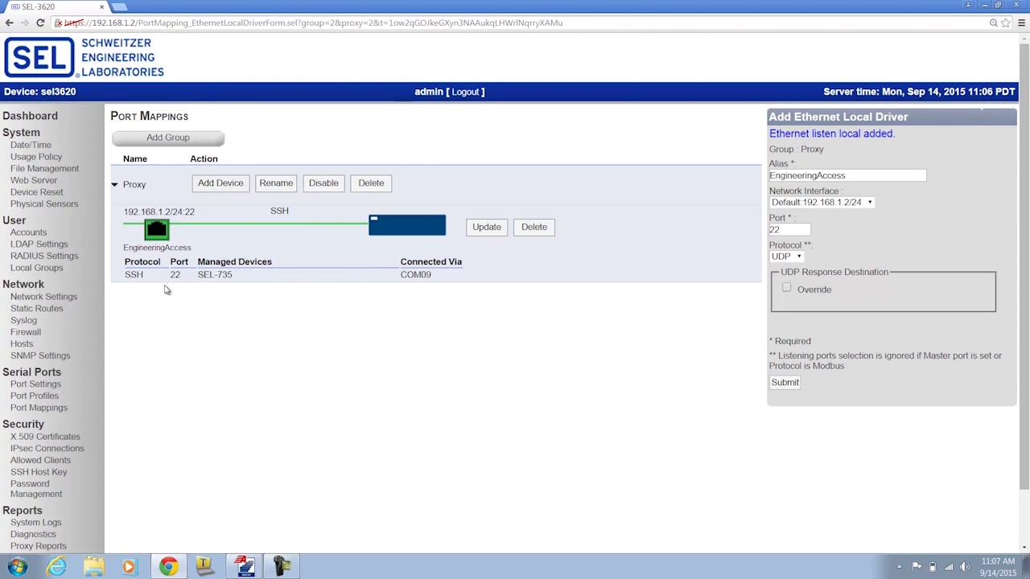
{"action": "double_click", "coordinate": [178, 275]}
{"action": "left_click", "coordinate": [182, 329]}
Switch to Tera Term and open an SSH2 connection to 192.168.1.2 on TCP port 22
{"action": "left_click", "coordinate": [207, 566]}
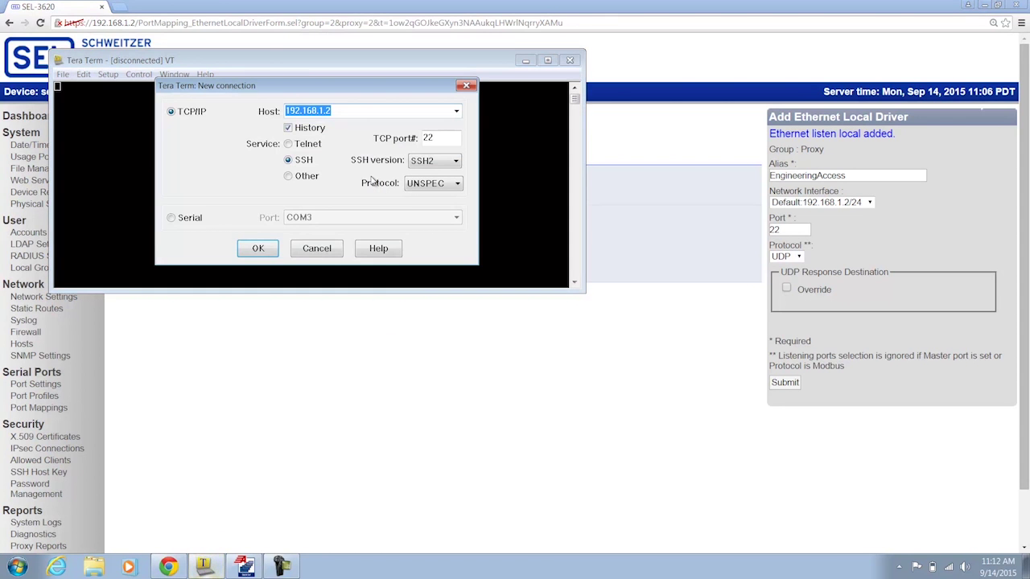
{"action": "left_click", "coordinate": [341, 117]}
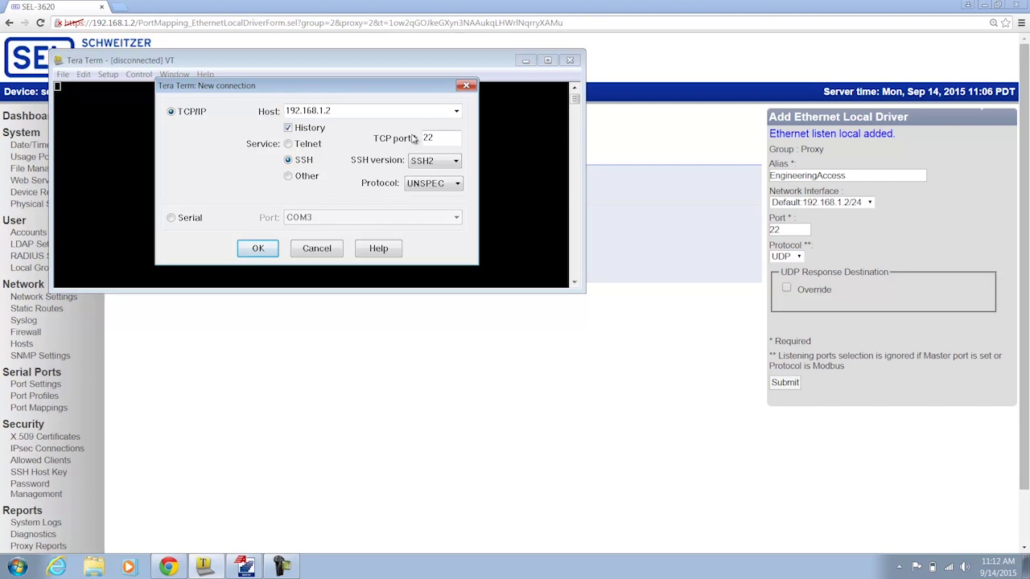
{"action": "left_click", "coordinate": [256, 250]}
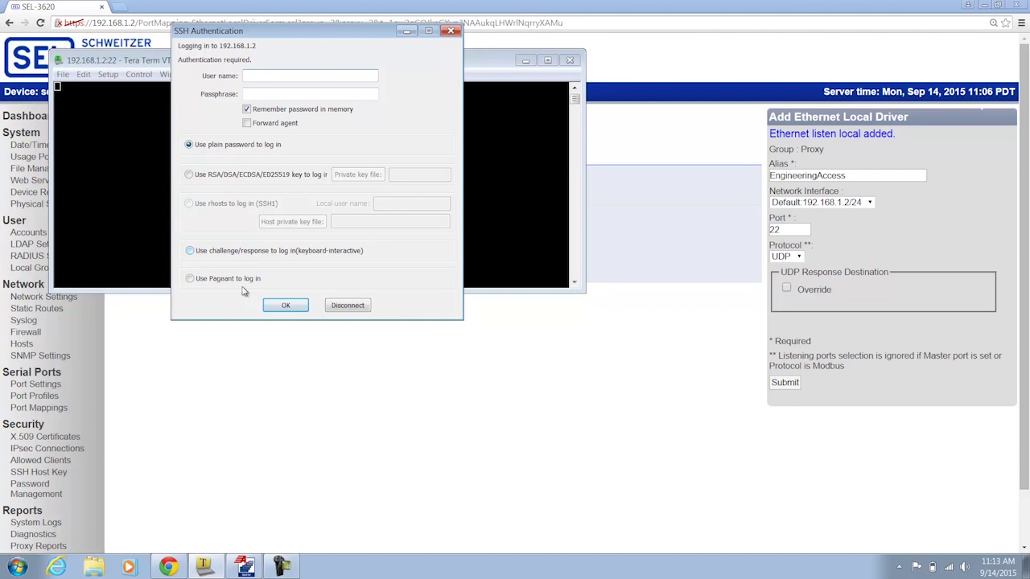
Check the Supervisors group's SEL-735 permissions in AcSELerator QuickSet, including CAL, and return to the Tera Term login
{"action": "left_click", "coordinate": [245, 567]}
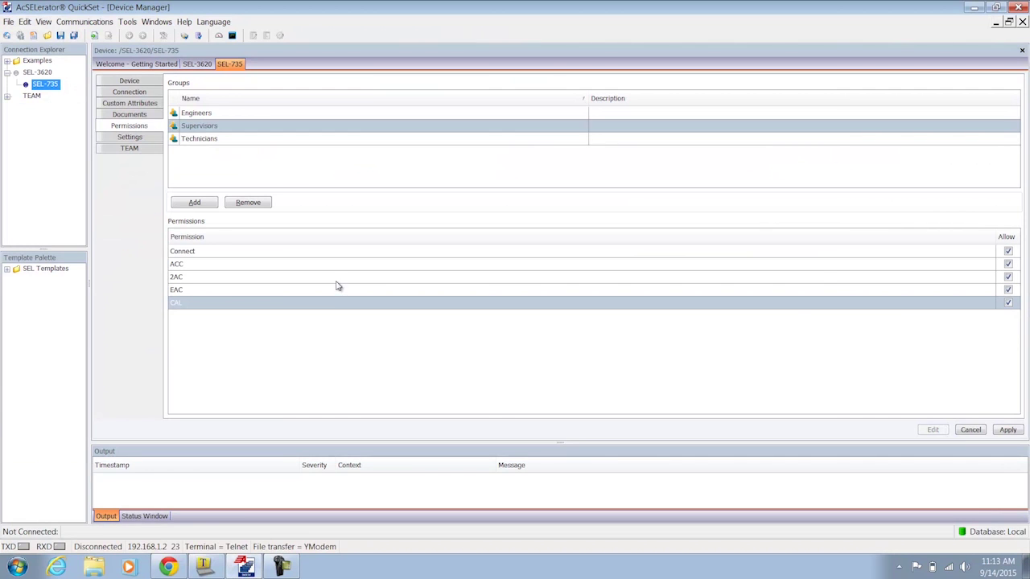
{"action": "left_click", "coordinate": [451, 305]}
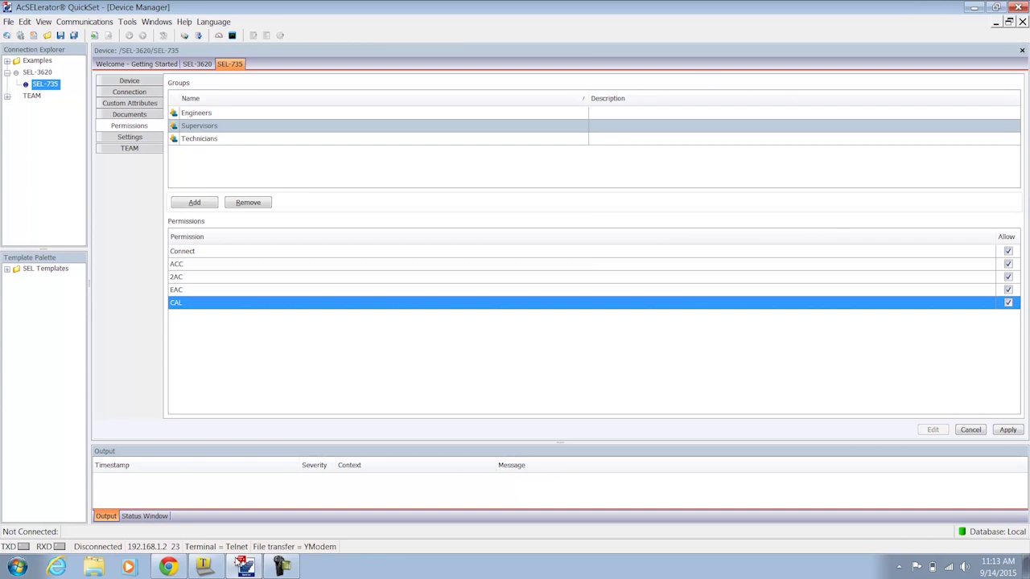
{"action": "left_click", "coordinate": [212, 567]}
Log in to the SSH session with the user name supervisor and the account's passphrase
{"action": "type", "text": "s"}
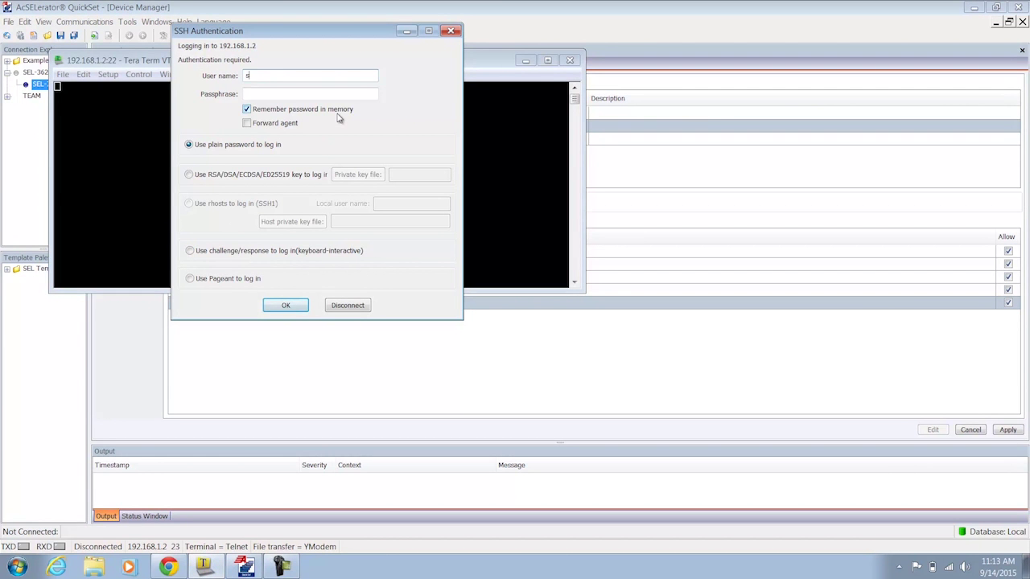
{"action": "type", "text": "upervisor"}
{"action": "key", "text": "Tab"}
{"action": "type", "text": "s"}
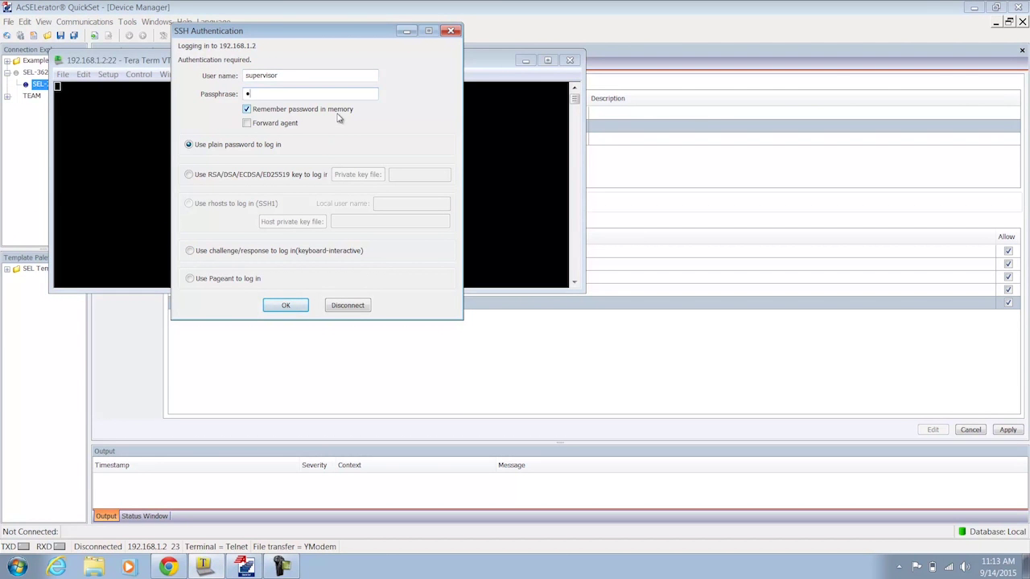
{"action": "type", "text": "********"}
{"action": "key", "text": "Return"}
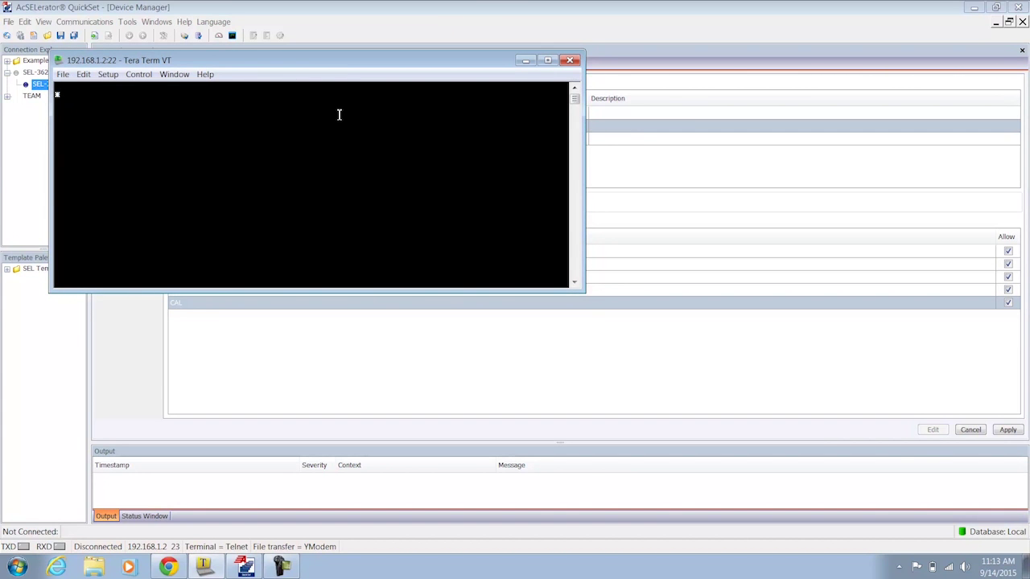
List the available devices with the who command and connect to the SEL-735 with sel 1
{"action": "key", "text": "Return"}
{"action": "type", "text": "who"}
{"action": "key", "text": "Return"}
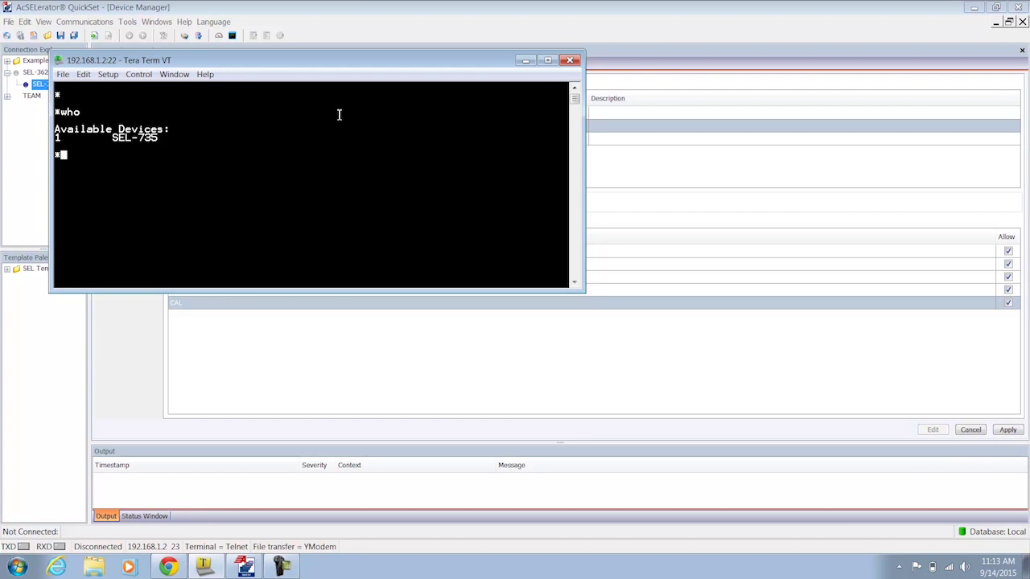
{"action": "type", "text": "sel 1"}
{"action": "key", "text": "Return"}
{"action": "key", "text": "Return"}
Drop the SEL-735 session to its base access level with quit and query the device identification with id
{"action": "type", "text": "quit"}
{"action": "key", "text": "Return"}
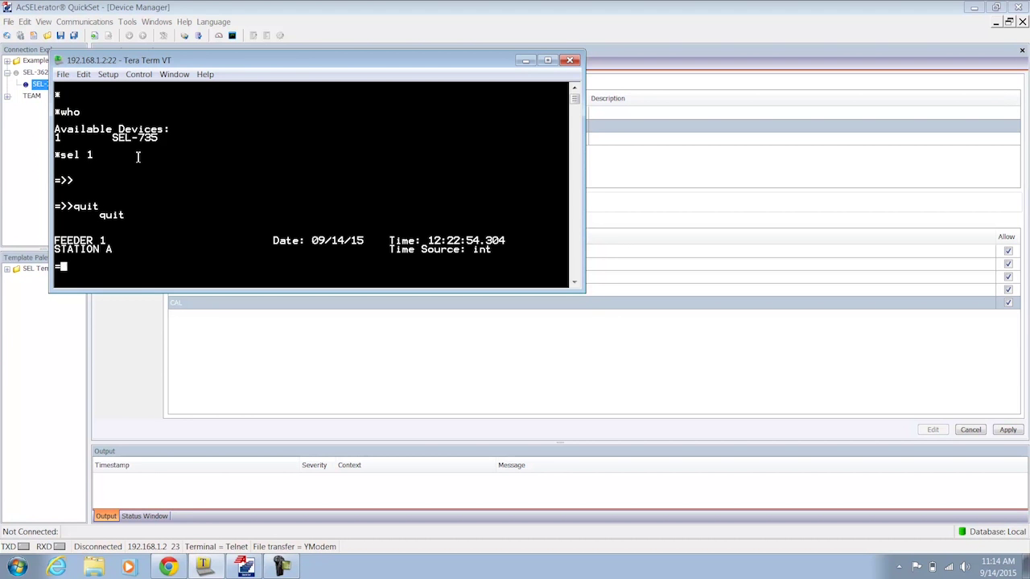
{"action": "type", "text": "id"}
{"action": "key", "text": "Return"}
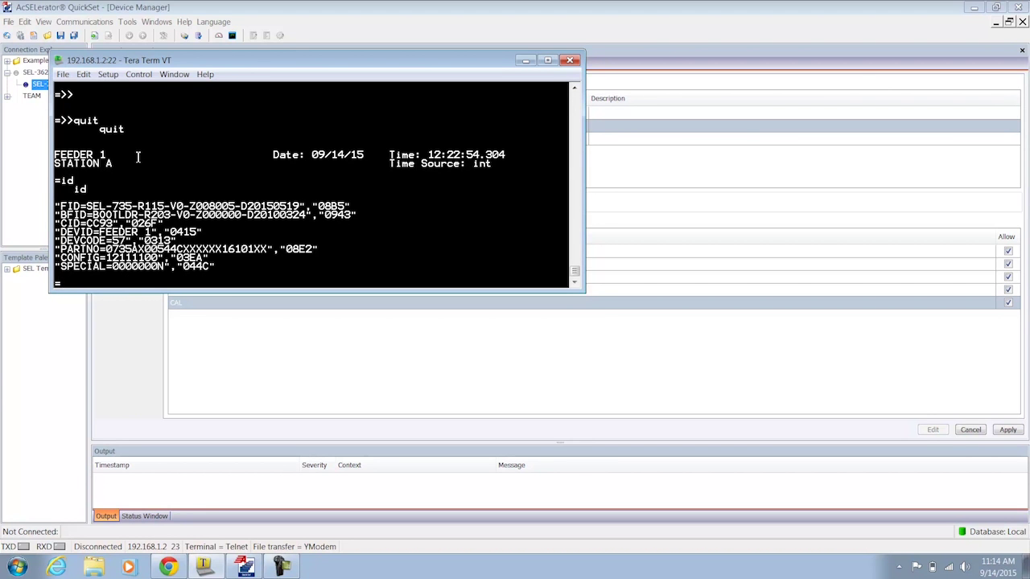
Elevate the SEL-735 session to access level 2 with 2ac and query the identification again with id
{"action": "type", "text": "2ac"}
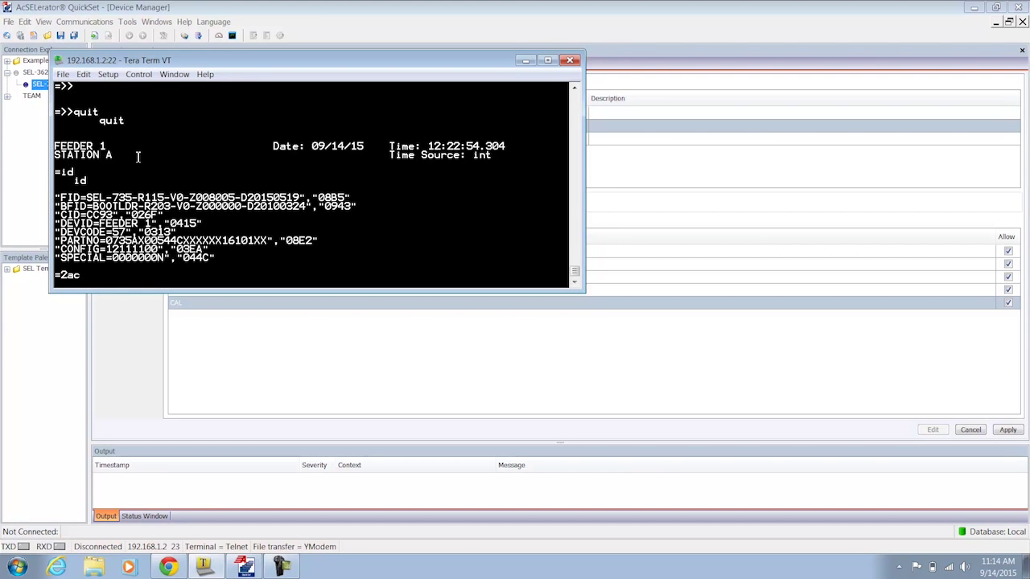
{"action": "key", "text": "Return"}
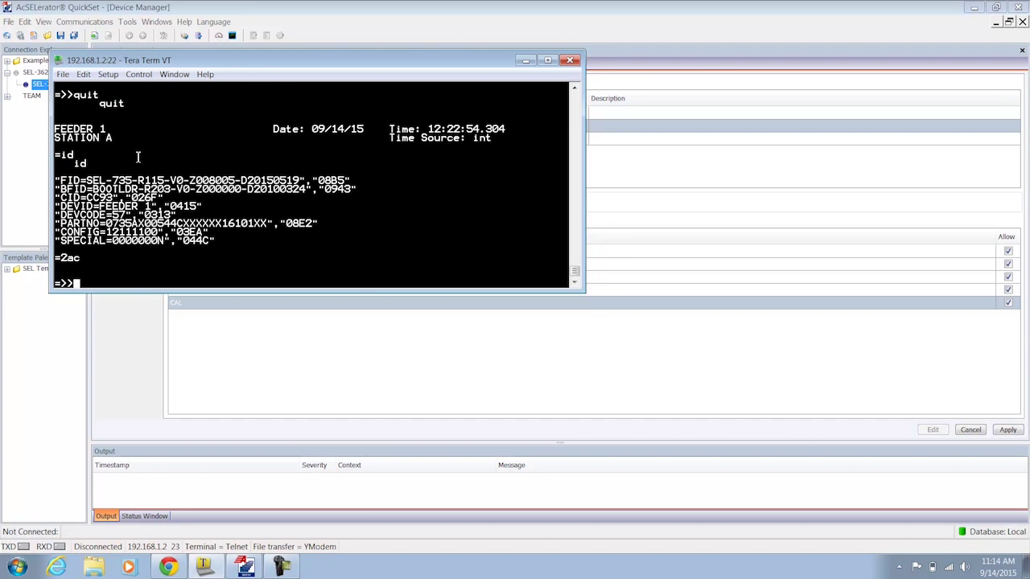
{"action": "key", "text": "Return"}
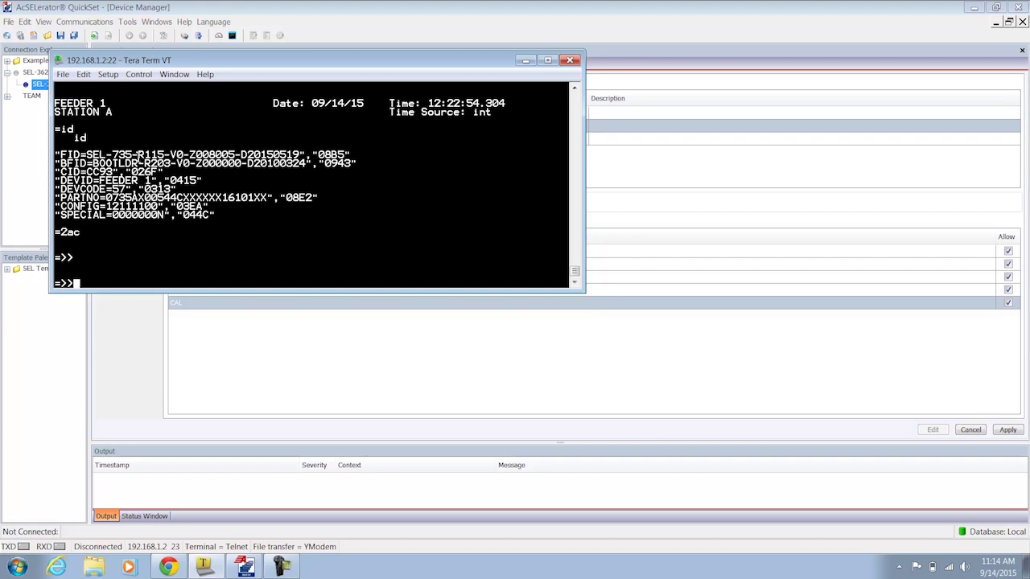
{"action": "type", "text": "id"}
{"action": "key", "text": "Return"}
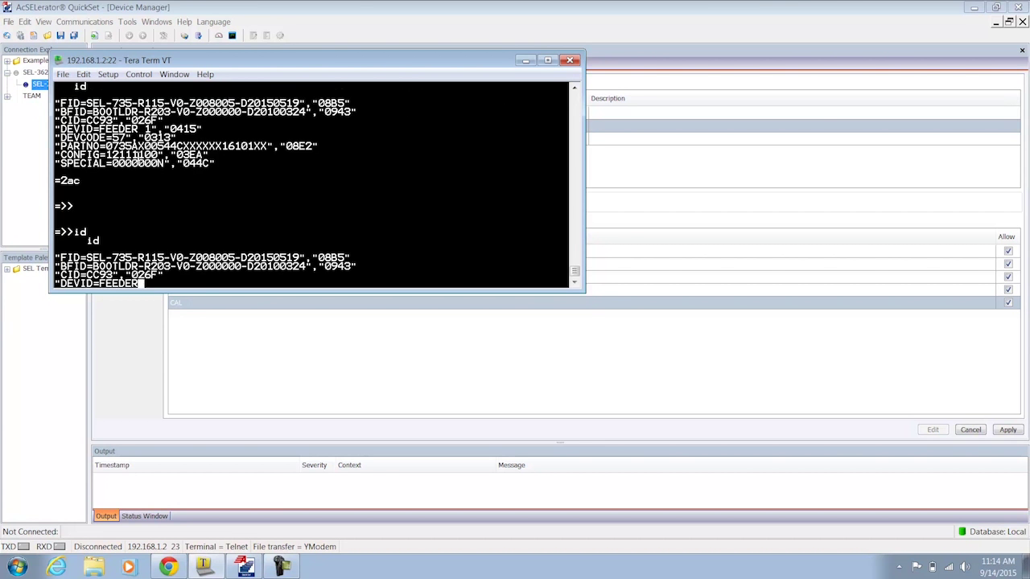
Read the SEL-735's sequential events report with ser and its event history with his
{"action": "type", "text": "ser"}
{"action": "key", "text": "Return"}
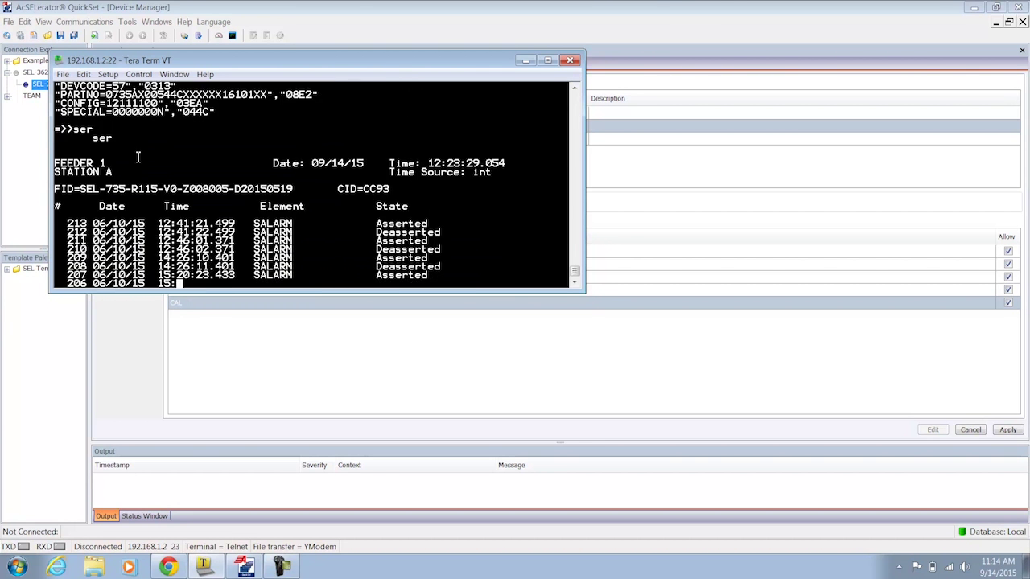
{"action": "type", "text": "his"}
{"action": "key", "text": "Return"}
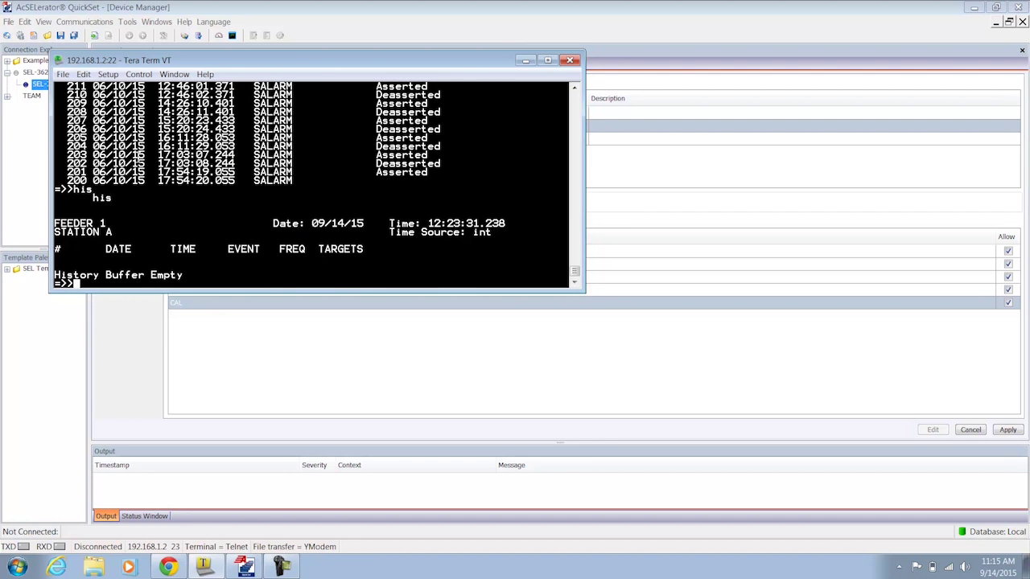
Try the pas command on the SEL-735 and return to the master port prompt
{"action": "type", "text": "pas"}
{"action": "key", "text": "Return"}
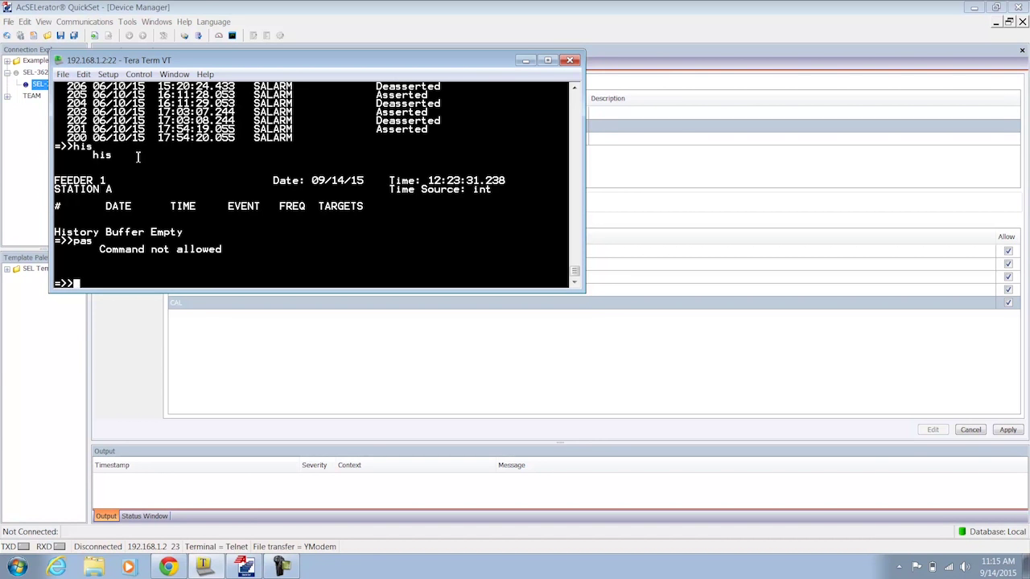
{"action": "key", "text": "Return"}
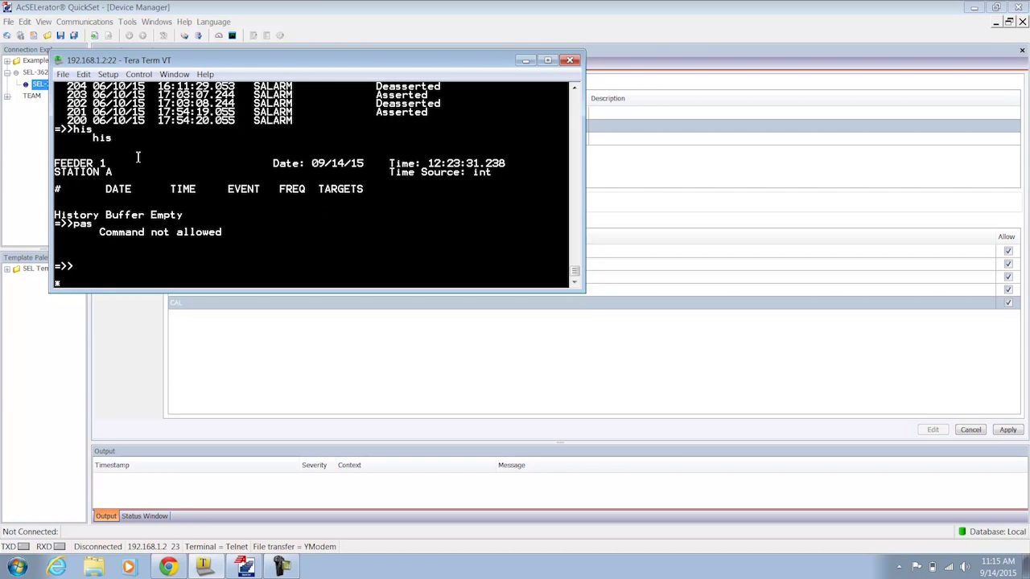
List the devices from the master port with who and end the SSH session with exit
{"action": "type", "text": "who"}
{"action": "key", "text": "Return"}
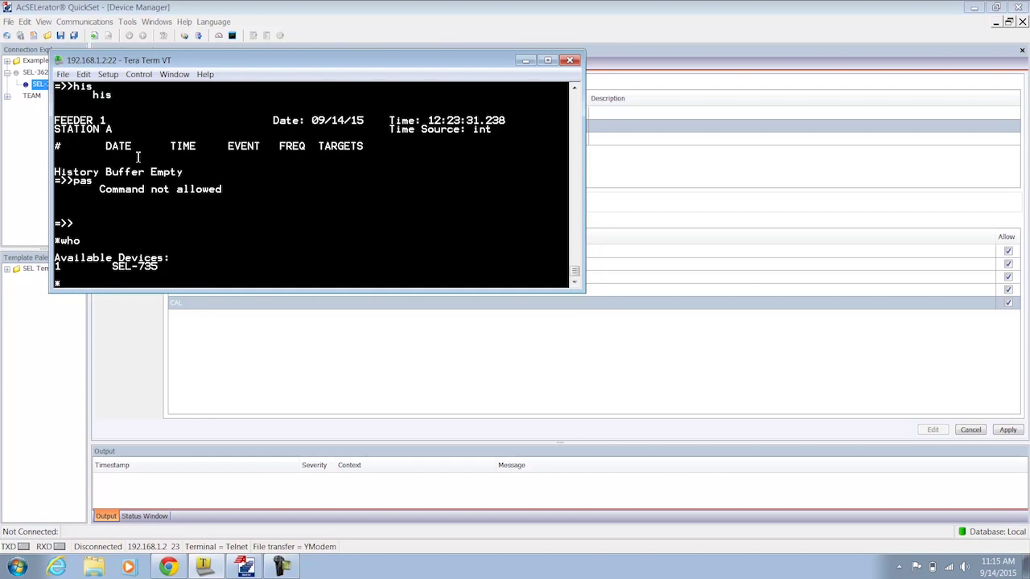
{"action": "type", "text": "exit"}
{"action": "key", "text": "Return"}
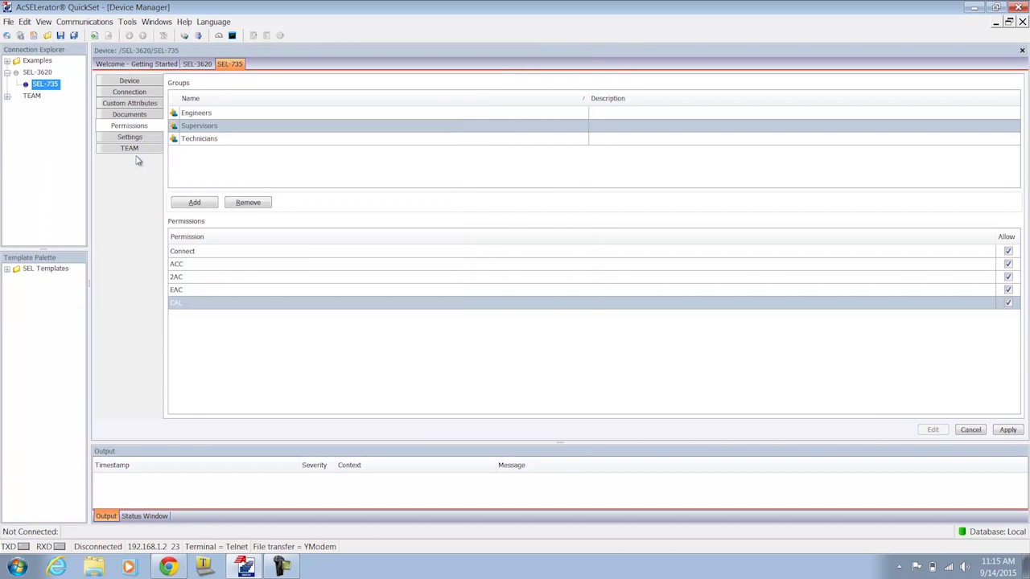
Open a new Tera Term SSH2 connection to 192.168.1.2 on TCP port 22 and log in as technician with the account's passphrase
{"action": "left_click", "coordinate": [207, 567]}
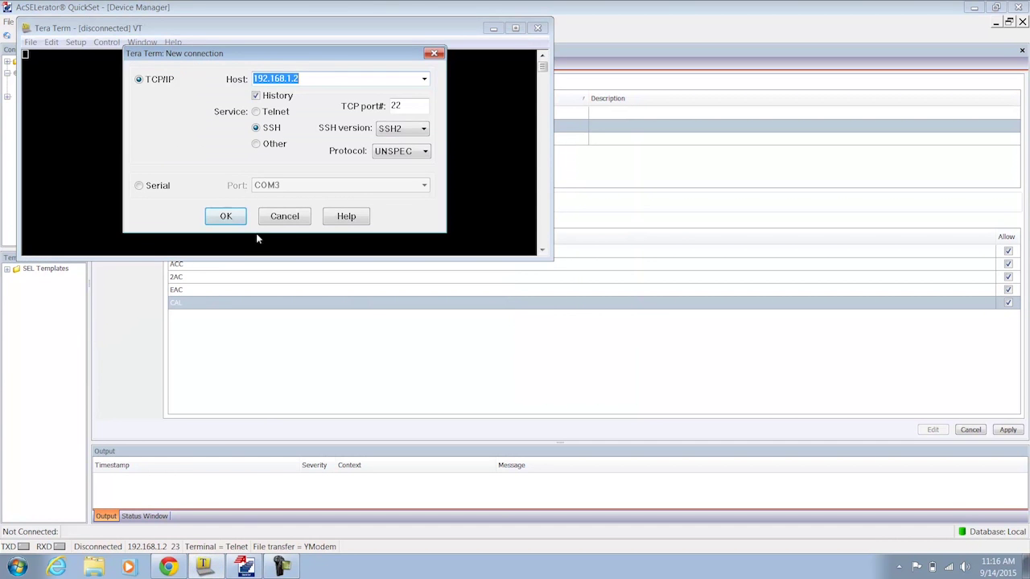
{"action": "left_click", "coordinate": [226, 216]}
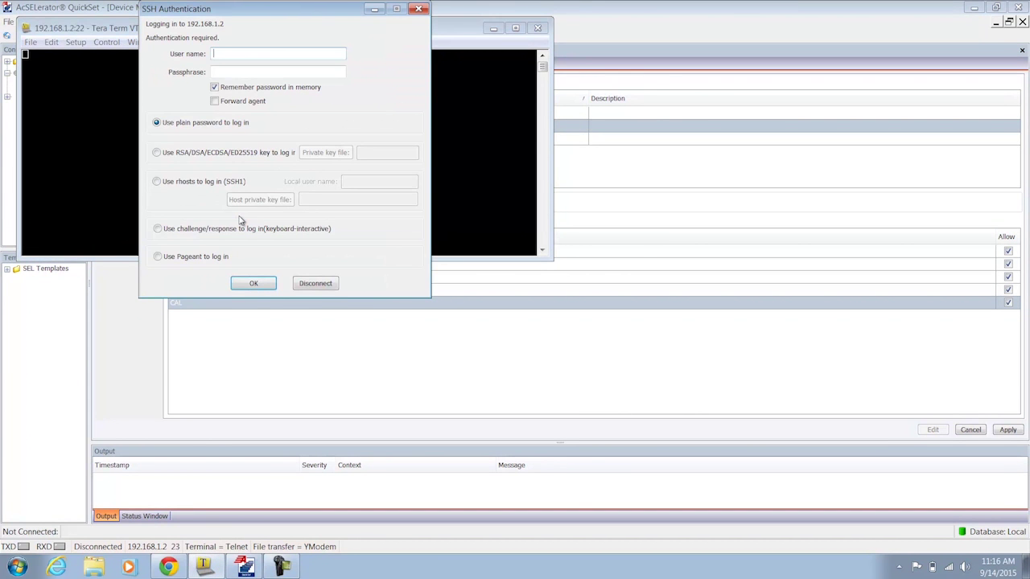
{"action": "type", "text": "technician"}
{"action": "key", "text": "Tab"}
{"action": "type", "text": "•••••••"}
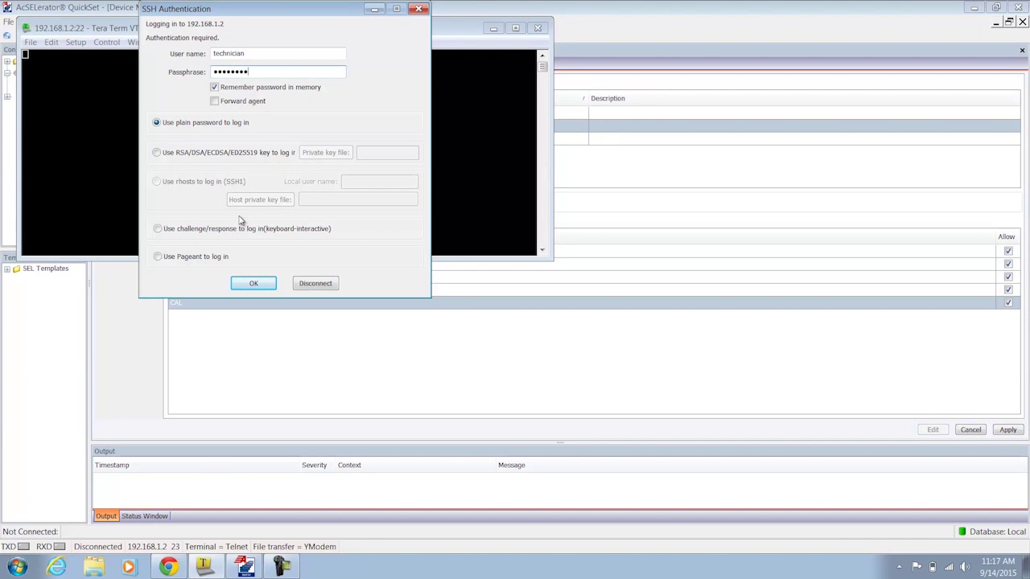
{"action": "key", "text": "Return"}
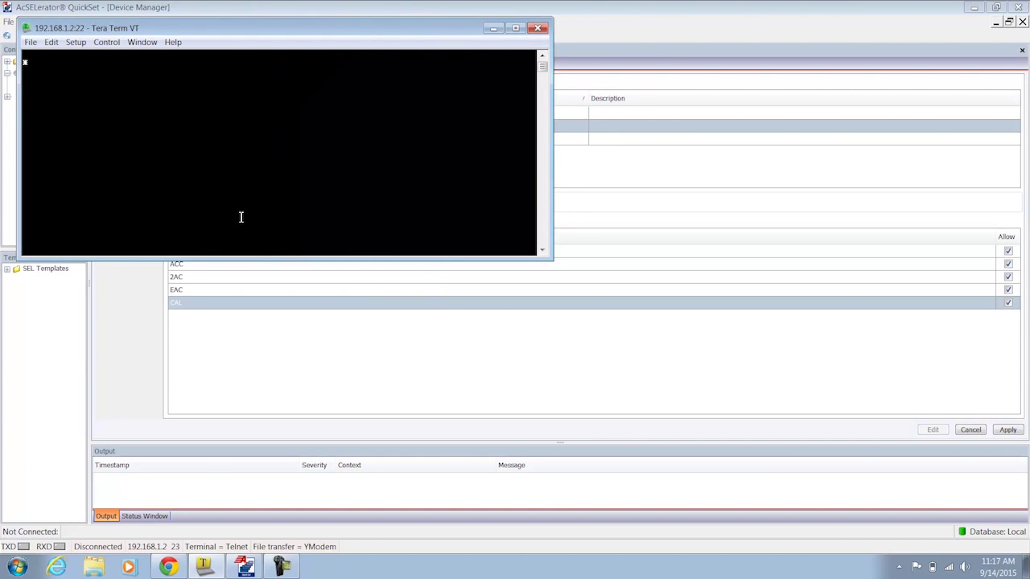
List the devices available to the technician account with who and move the terminal window aside
{"action": "type", "text": "who"}
{"action": "key", "text": "Return"}
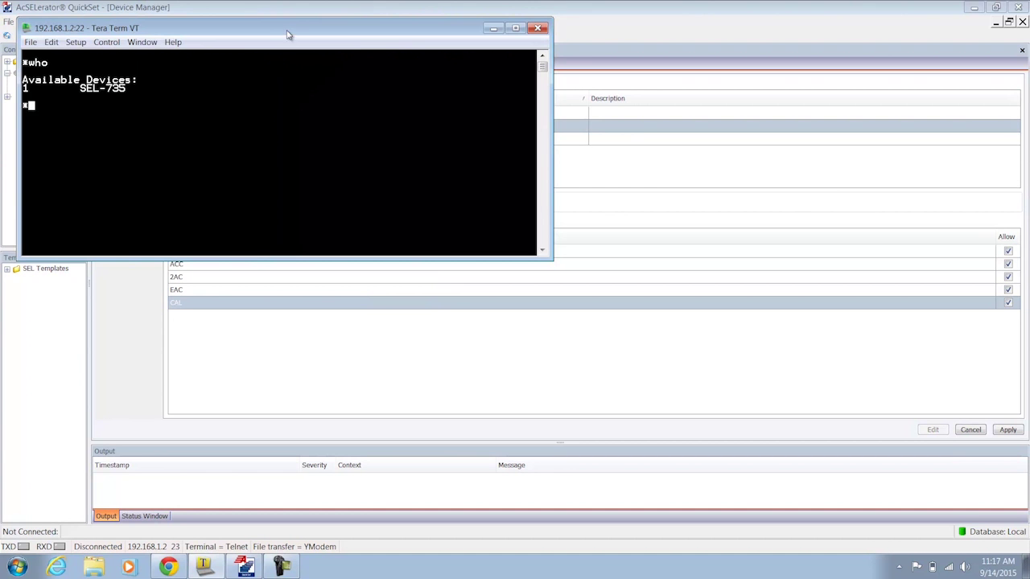
{"action": "left_click_drag", "start_coordinate": [287, 32], "coordinate": [392, 131]}
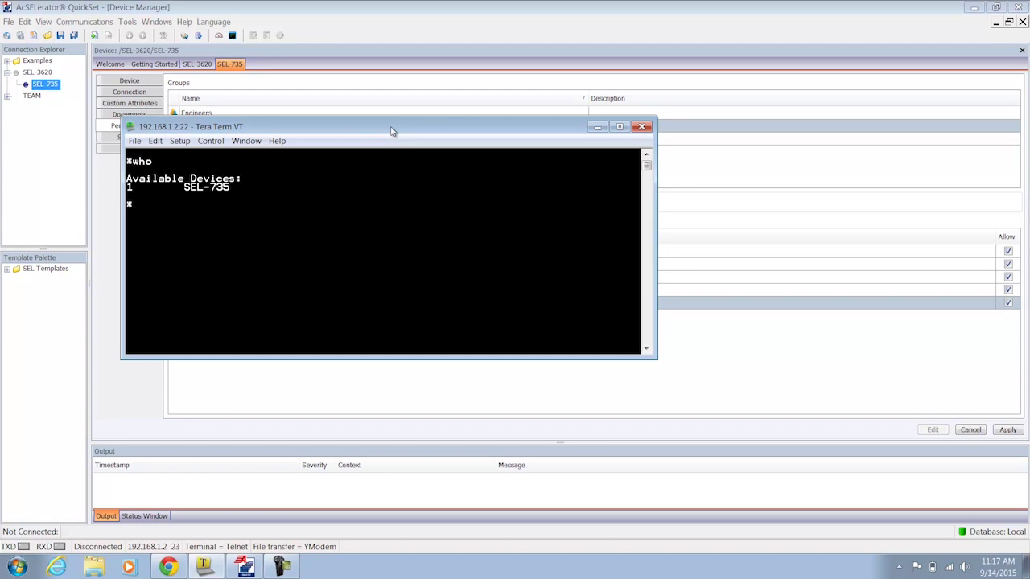
Connect to the SEL-735 with sel 1 and query its identification with id
{"action": "type", "text": "sel 1"}
{"action": "key", "text": "Return"}
{"action": "key", "text": "Return"}
{"action": "type", "text": "id"}
{"action": "key", "text": "Return"}
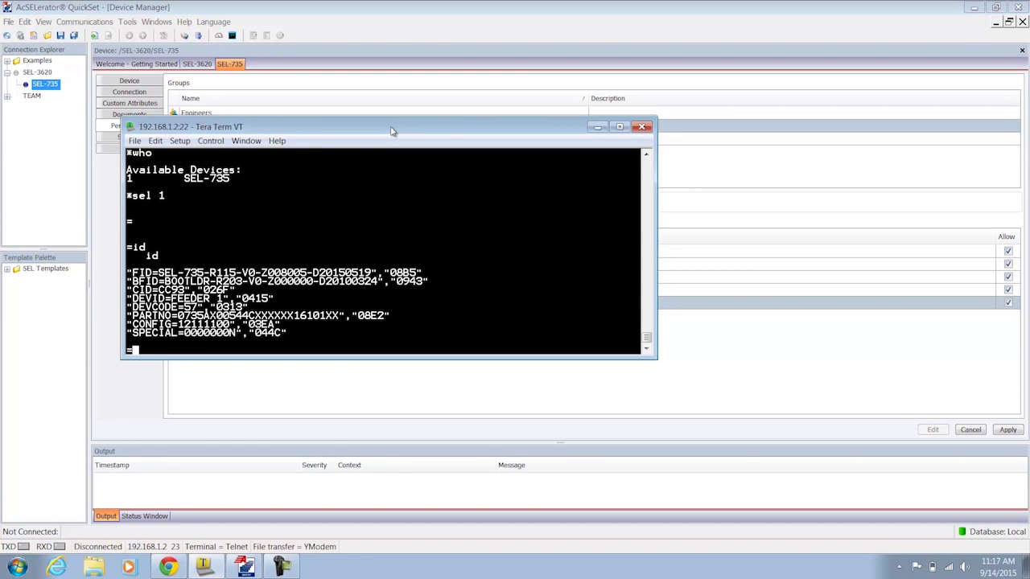
Elevate the technician session to access level 1 with acc and try to reach level 2 with 2ac
{"action": "type", "text": "acc"}
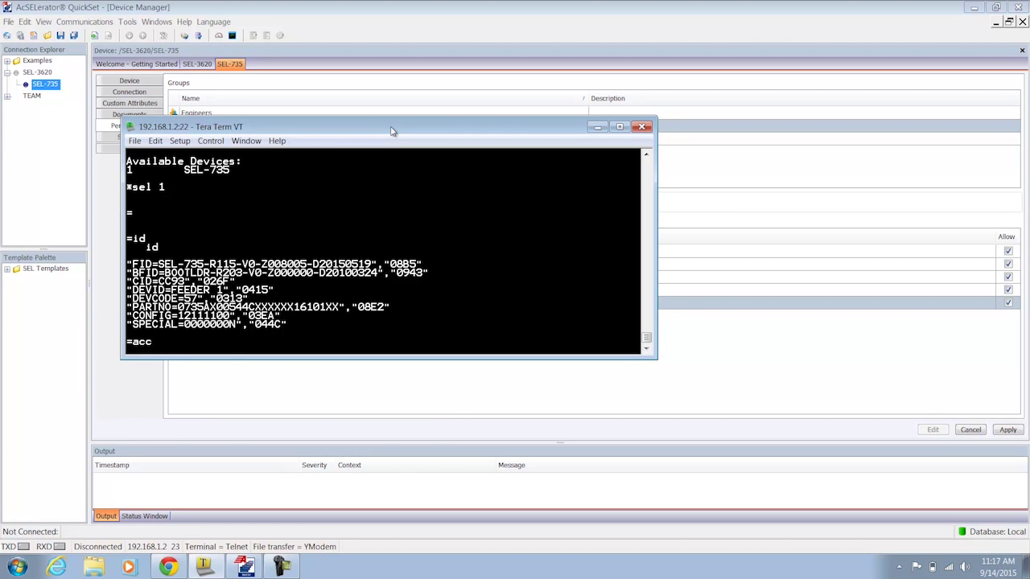
{"action": "key", "text": "Return"}
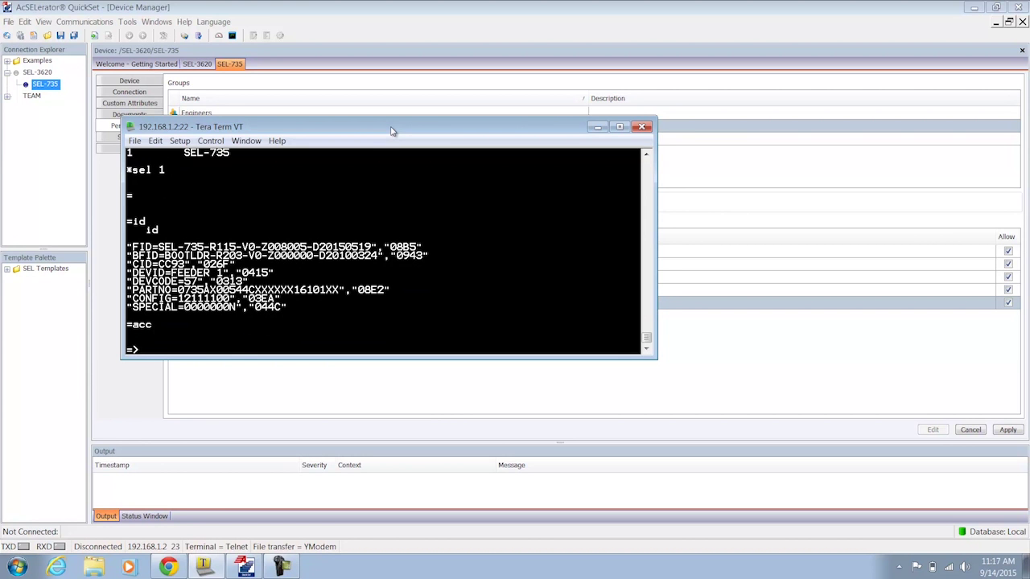
{"action": "type", "text": "2ac"}
{"action": "key", "text": "Return"}
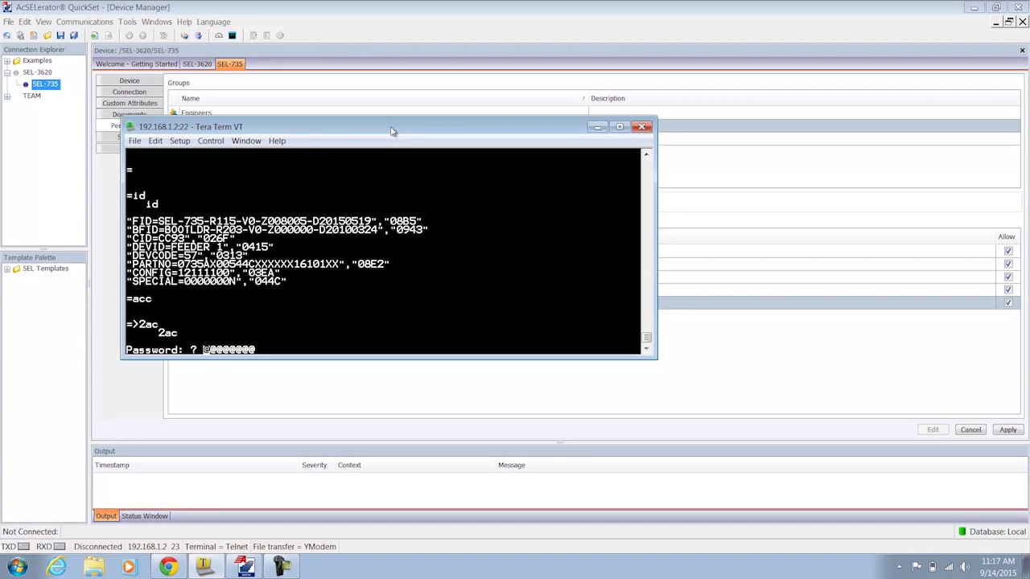
Check the Technicians group's ACC and 2AC permissions in AcSELerator QuickSet, and return to Tera Term to leave the 2ac password prompt
{"action": "left_click", "coordinate": [559, 8]}
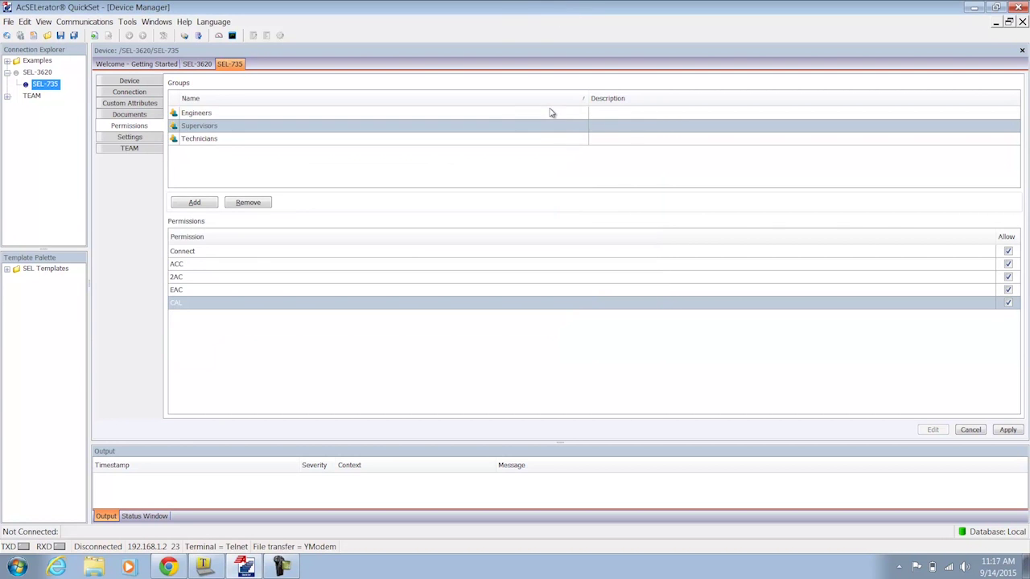
{"action": "left_click", "coordinate": [493, 141]}
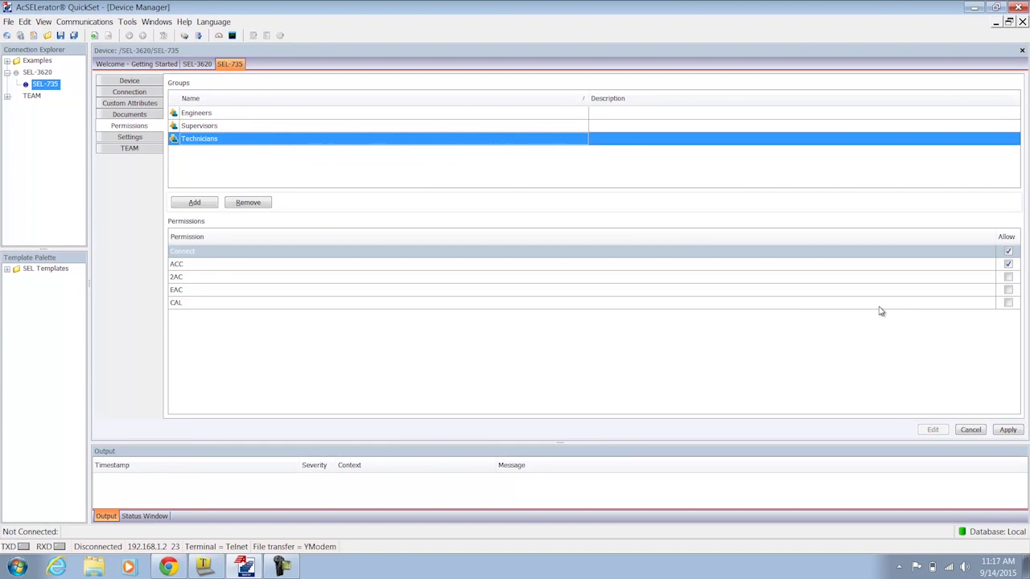
{"action": "left_click", "coordinate": [974, 269]}
{"action": "left_click", "coordinate": [971, 279]}
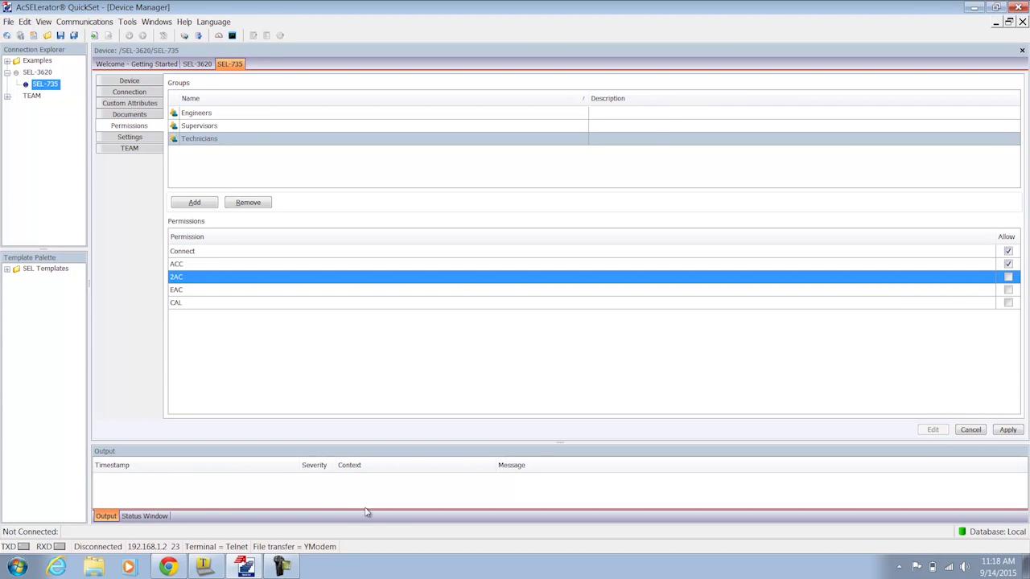
{"action": "left_click", "coordinate": [206, 566]}
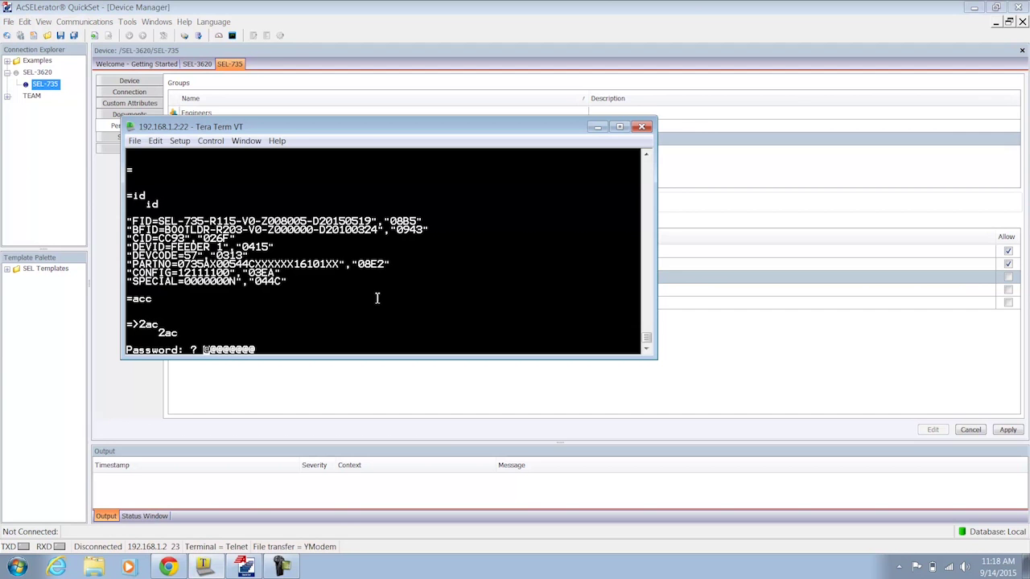
{"action": "key", "text": "Return"}
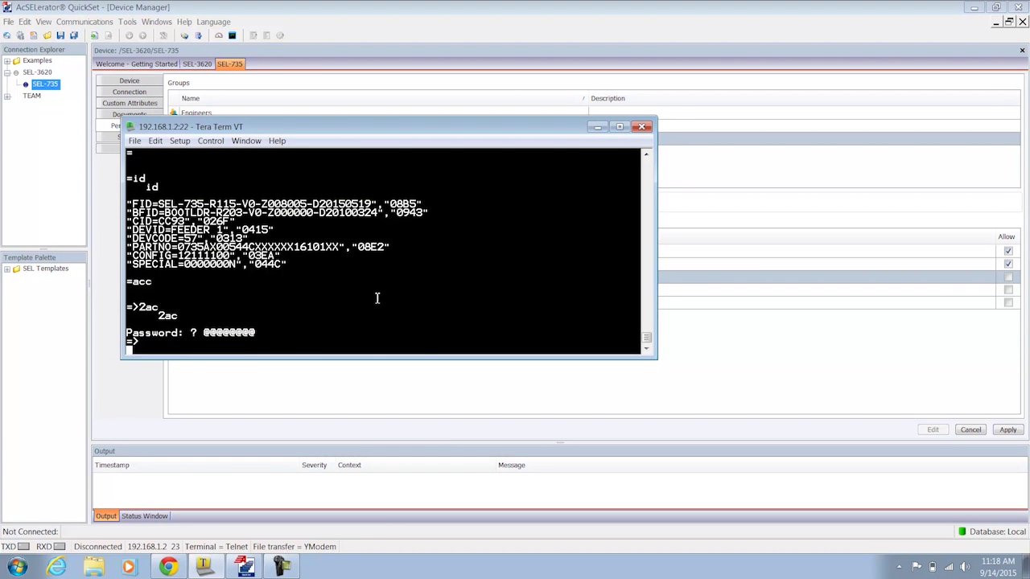